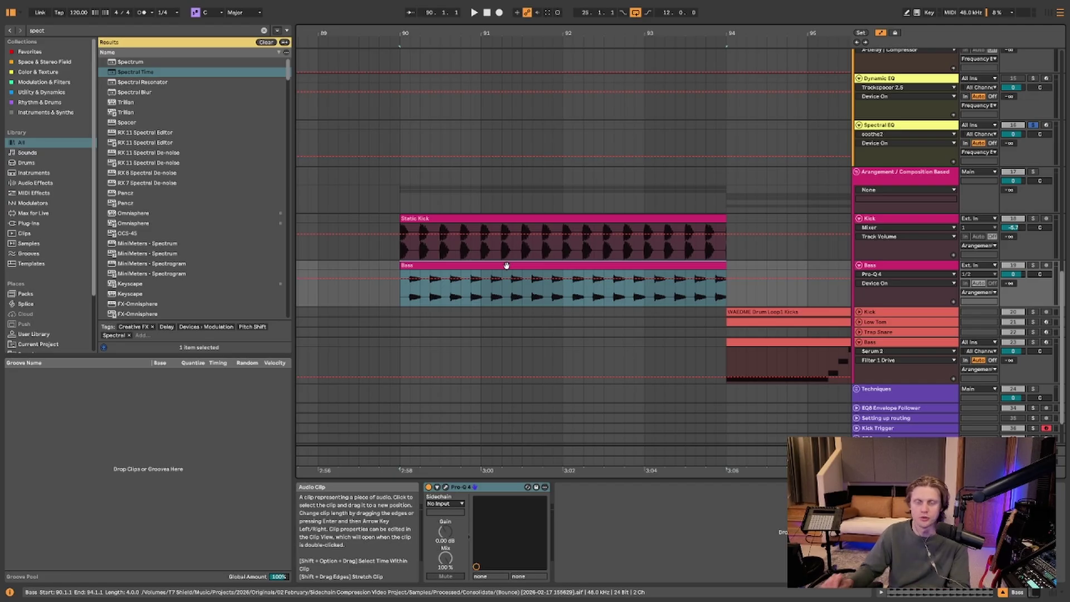
- Play the Static Kick and Bass section from just before bar 90 and set the Kick track's volume to -2.1 dB
{"action": "left_click", "coordinate": [390, 240]}
{"action": "key", "text": "space"}
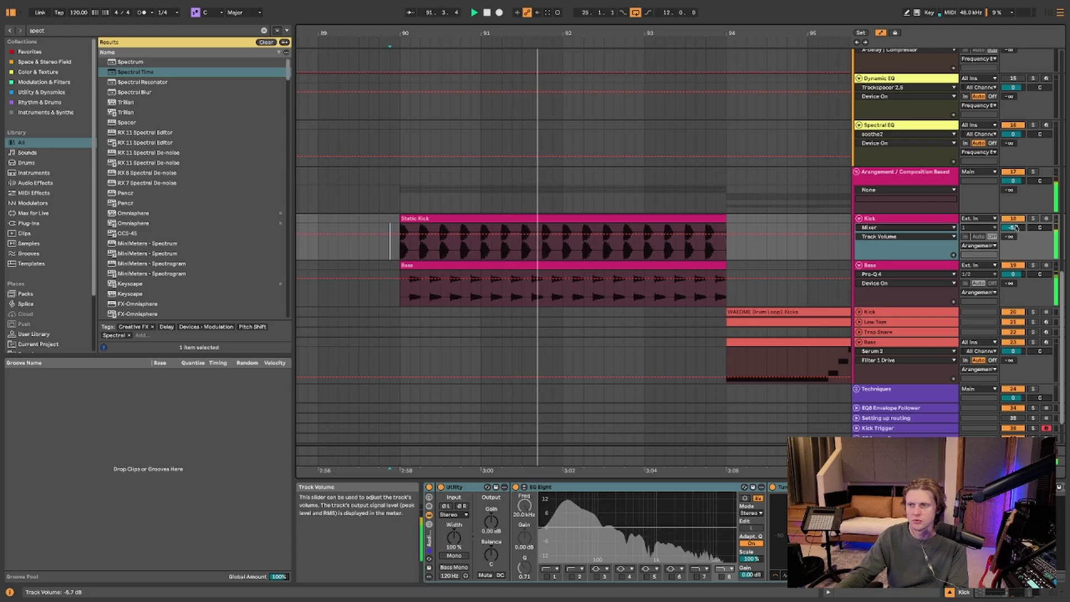
{"action": "left_click_drag", "start_coordinate": [1013, 228], "coordinate": [1017, 228]}
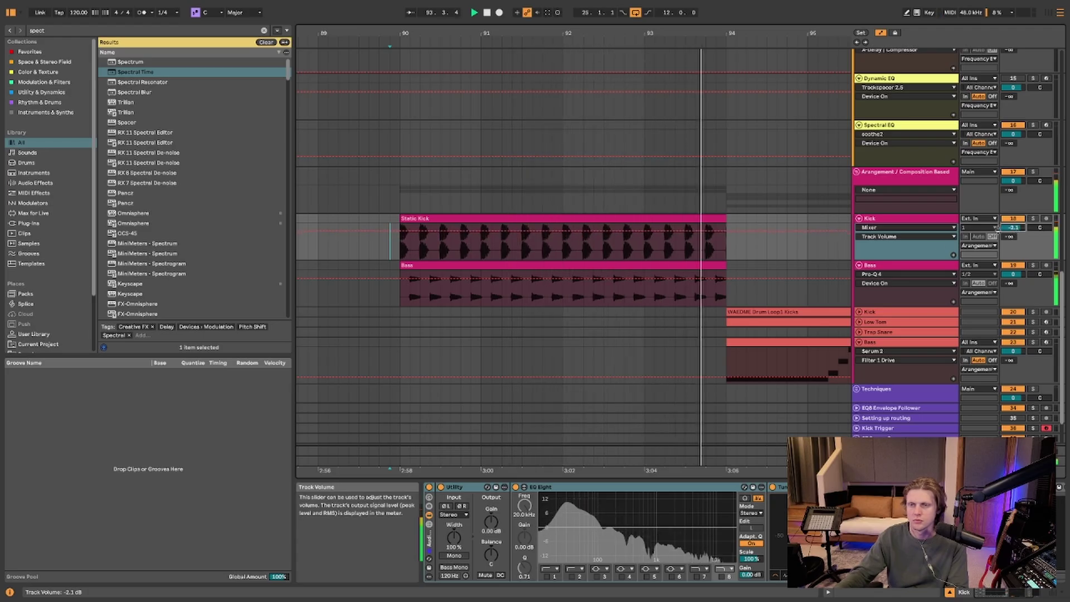
{"action": "left_click", "coordinate": [720, 42]}
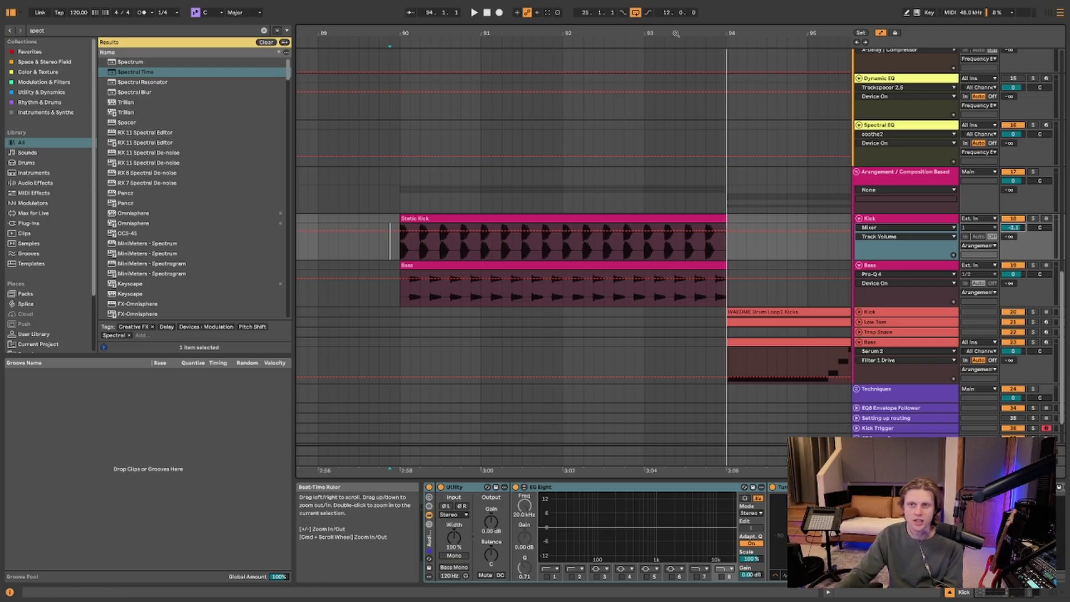
- Unfold the Low Tom and red Kick tracks to show their clips in the section starting at bar 94
{"action": "left_click_drag", "start_coordinate": [676, 33], "coordinate": [644, 34]}
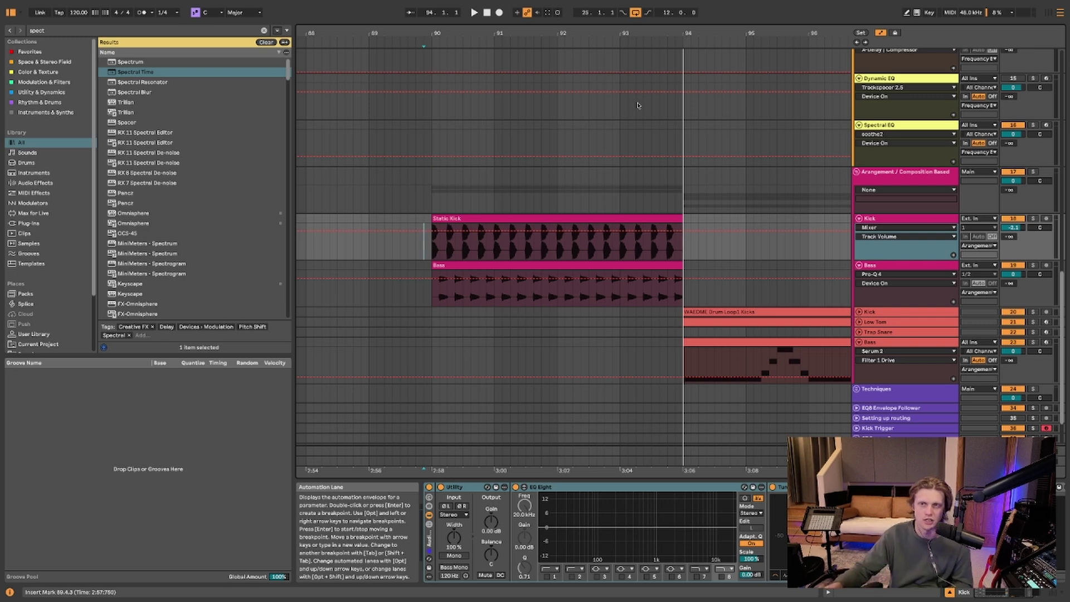
{"action": "left_click_drag", "start_coordinate": [739, 33], "coordinate": [550, 32]}
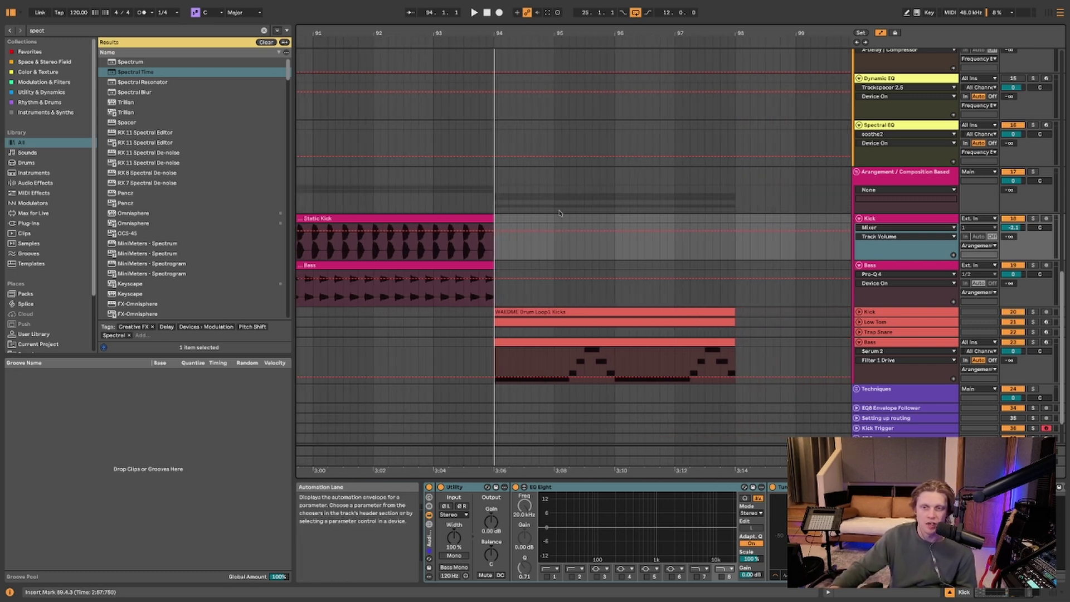
{"action": "scroll", "coordinate": [581, 236], "scroll_direction": "down", "scroll_amount": 4}
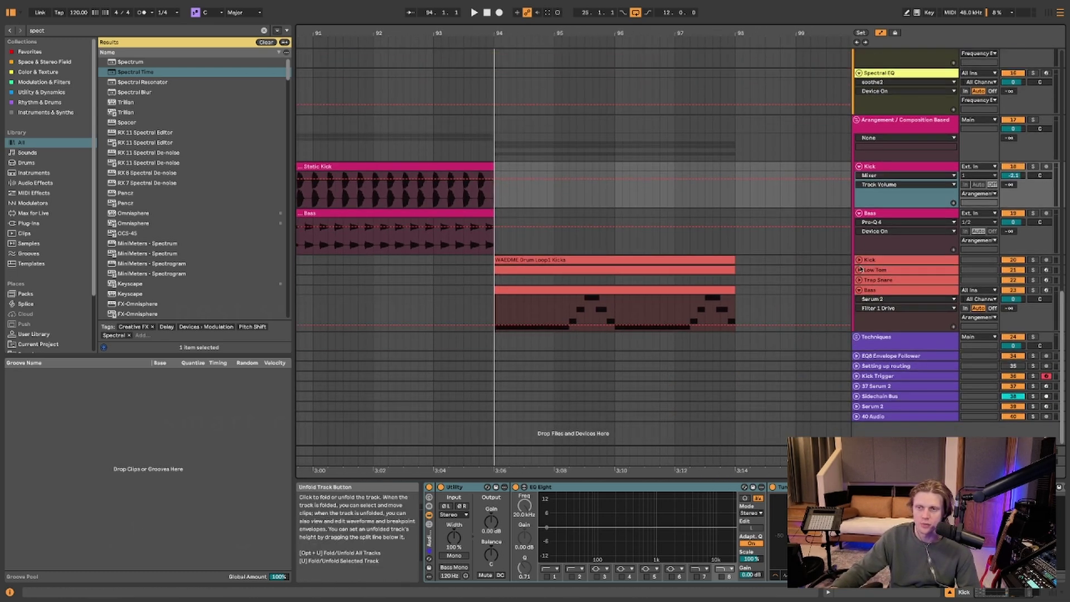
{"action": "left_click", "coordinate": [859, 269]}
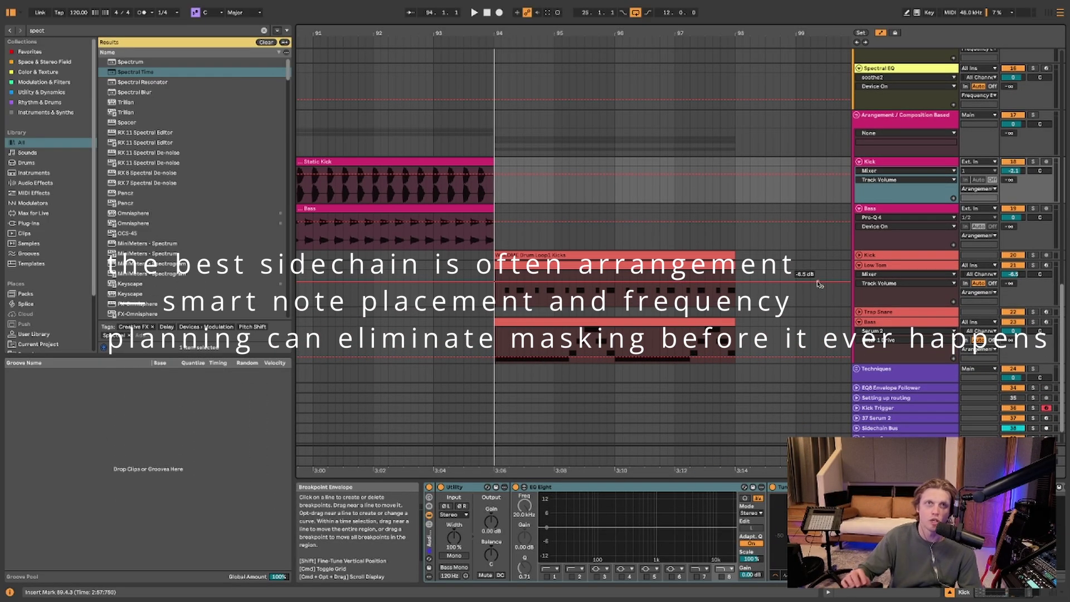
{"action": "left_click", "coordinate": [859, 255]}
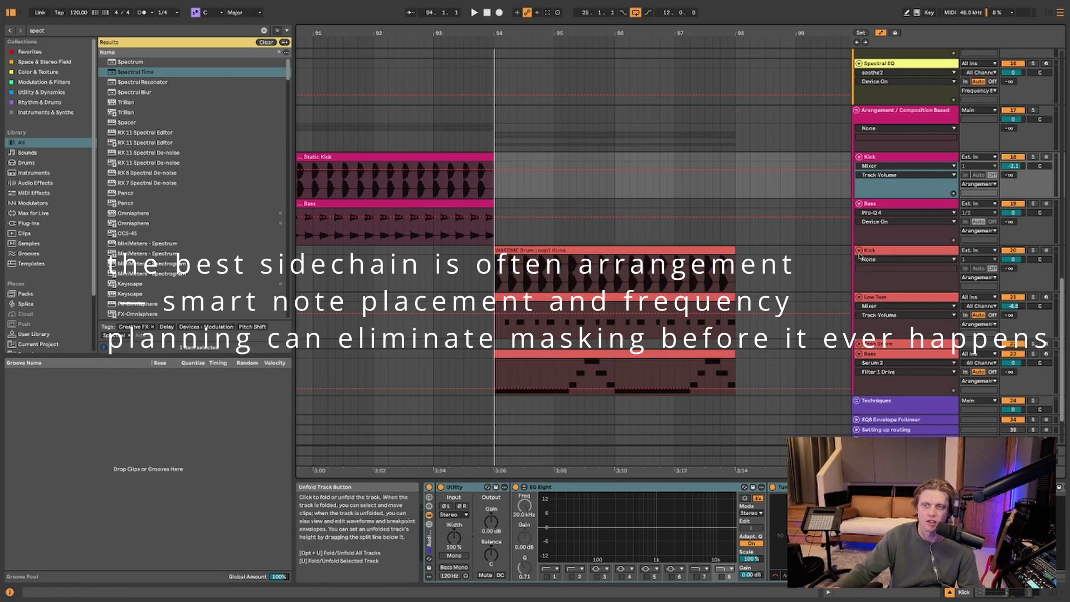
{"action": "scroll", "coordinate": [811, 273], "scroll_direction": "down", "scroll_amount": 3}
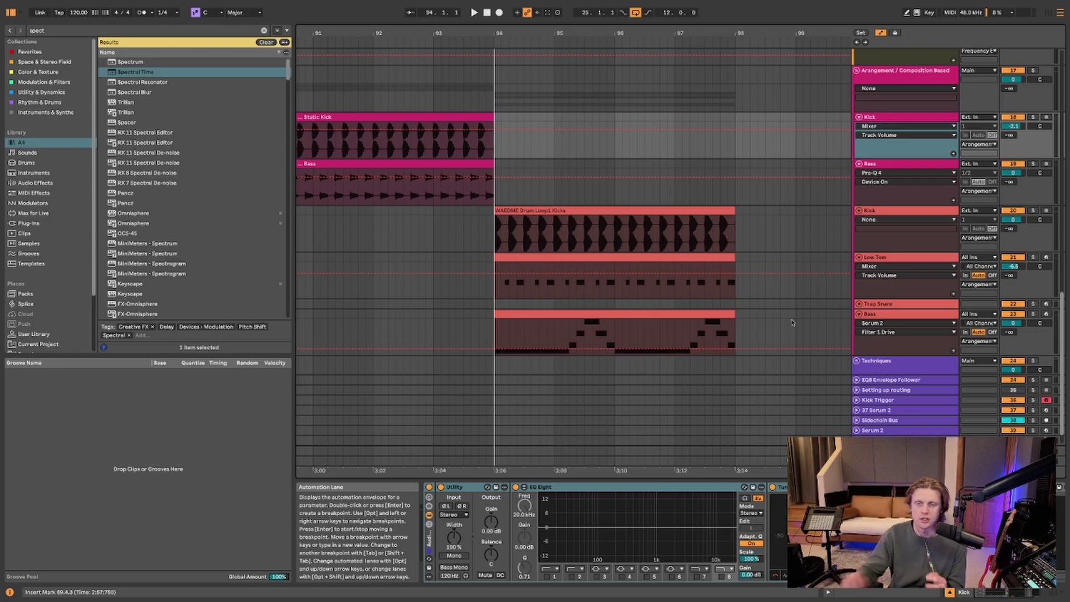
- Play the kick, low tom and bass arrangement from bar 94
{"action": "left_click", "coordinate": [495, 303]}
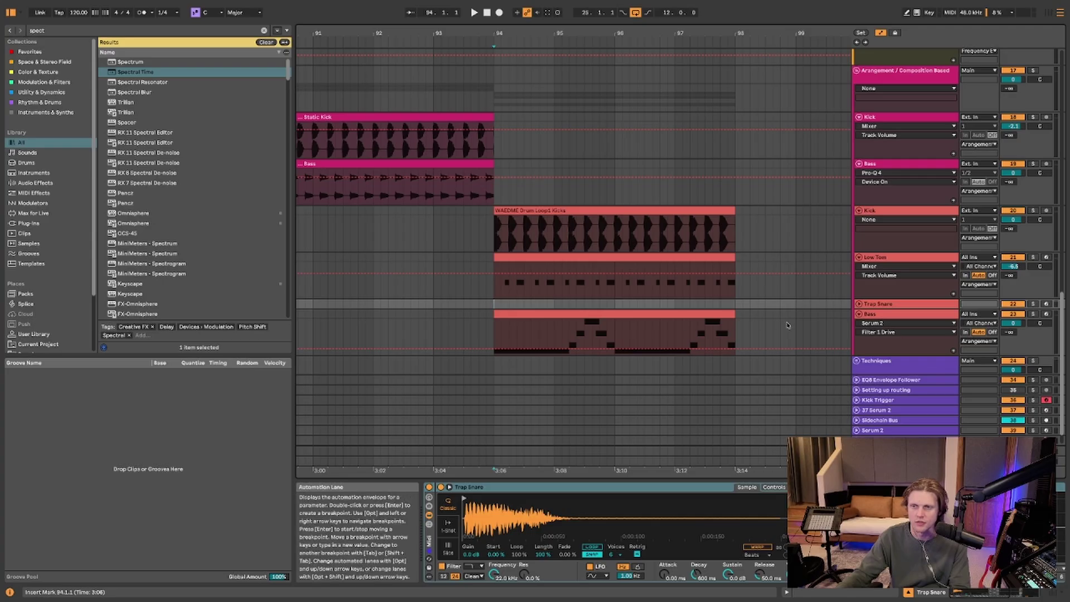
{"action": "key", "text": "Down"}
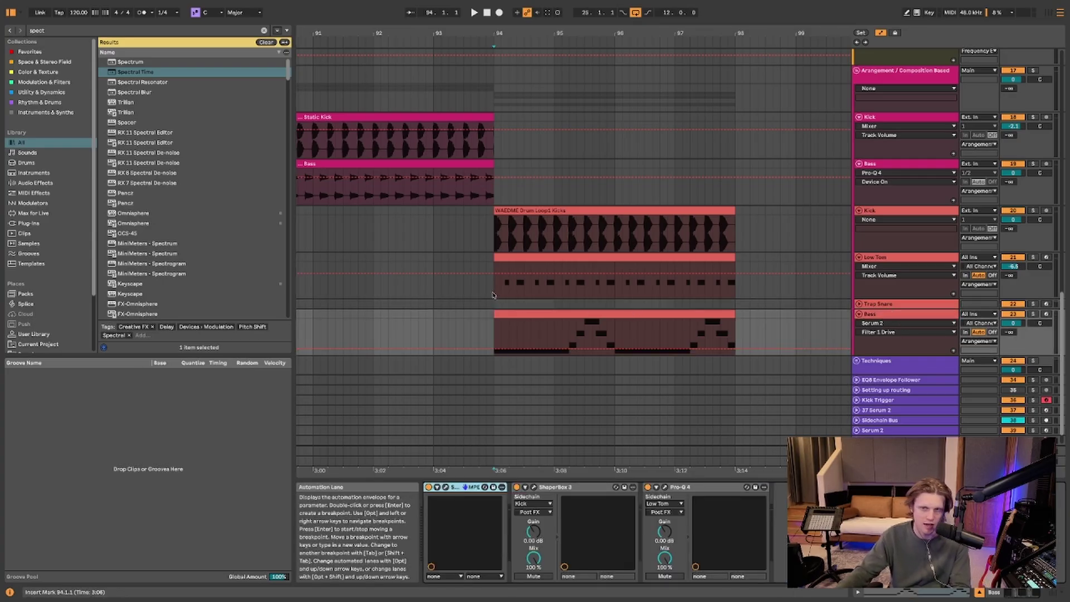
{"action": "left_click", "coordinate": [503, 300]}
{"action": "key", "text": "space"}
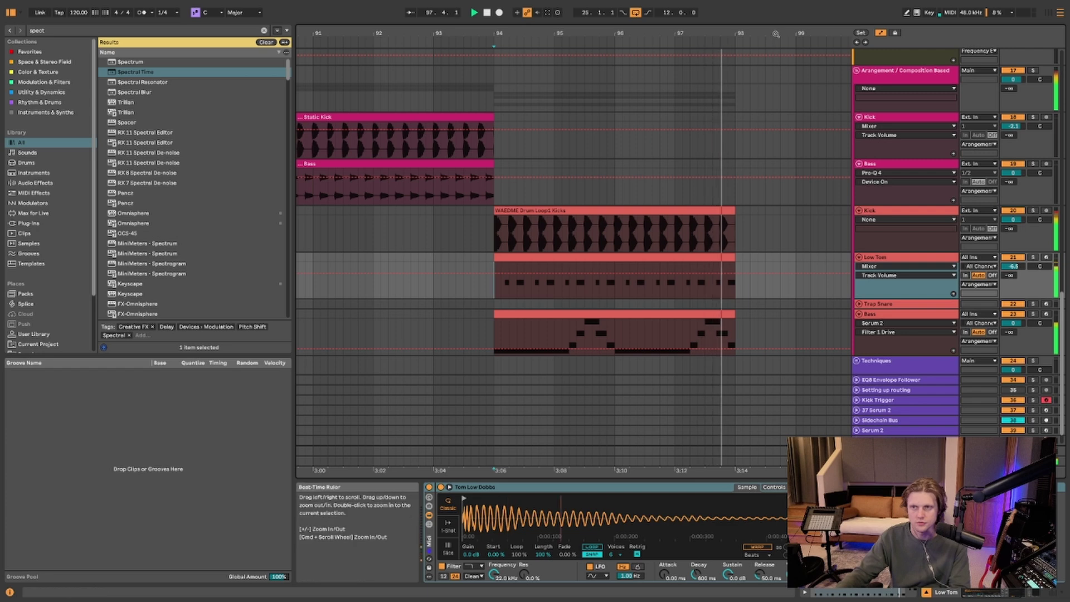
- Play the kick, trap snare and bass arrangement from bar 100
{"action": "scroll", "coordinate": [753, 117], "scroll_direction": "down", "scroll_amount": 3}
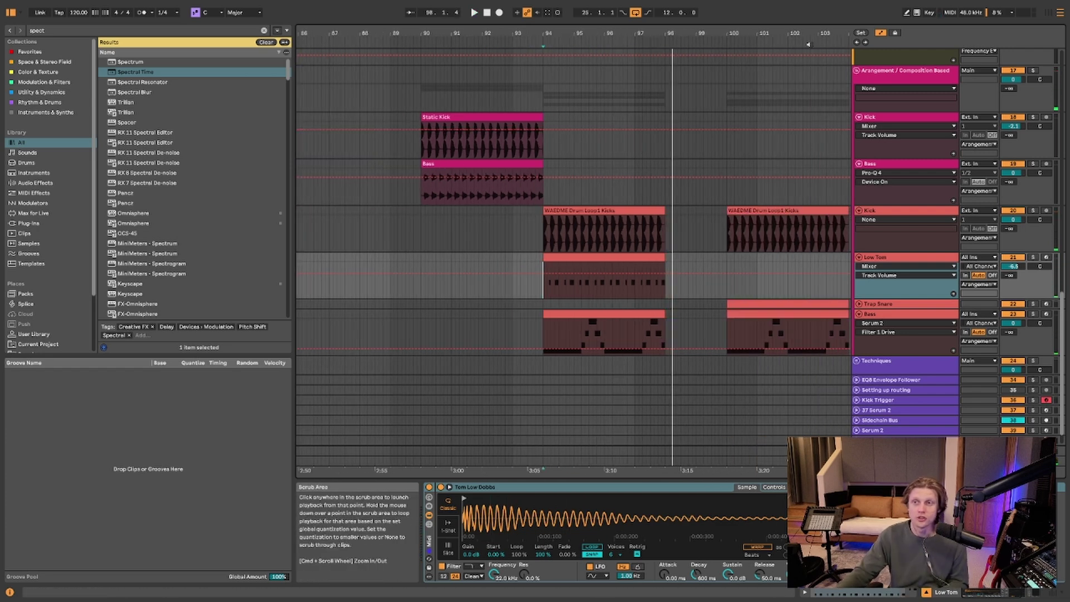
{"action": "left_click_drag", "start_coordinate": [641, 470], "coordinate": [451, 470]}
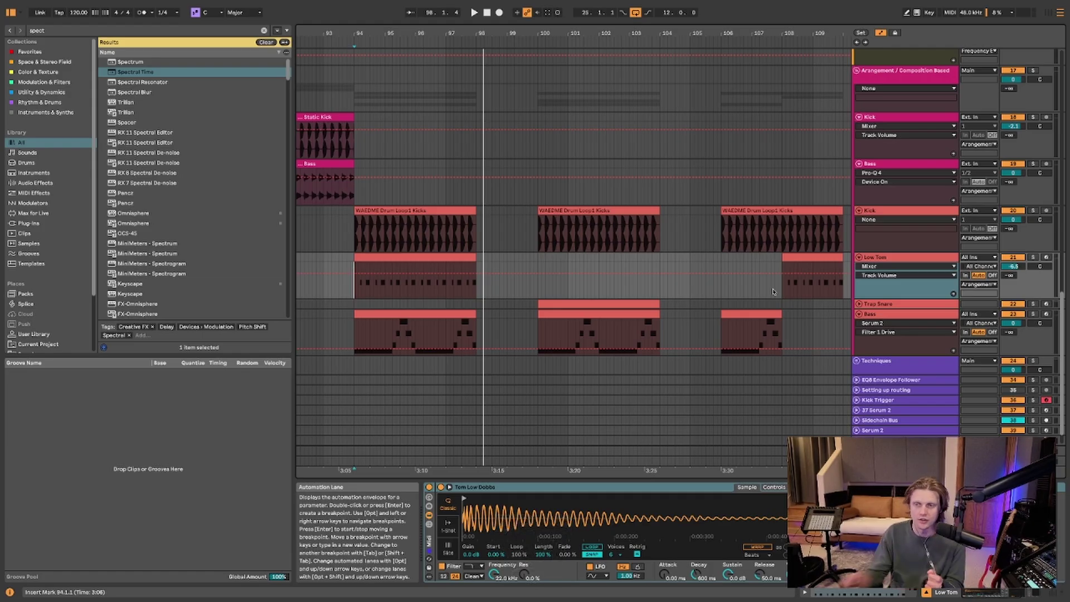
{"action": "left_click", "coordinate": [538, 273]}
{"action": "key", "text": "space"}
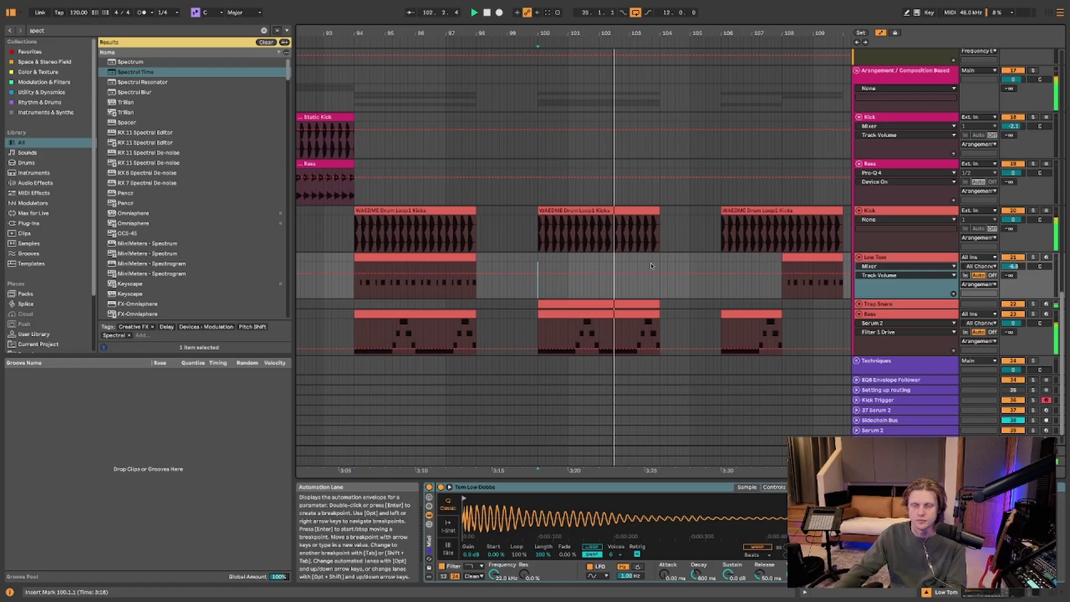
- Play the call-and-response arrangement of bass and low tom from just before bar 106
{"action": "scroll", "coordinate": [652, 265], "scroll_direction": "down", "scroll_amount": 1}
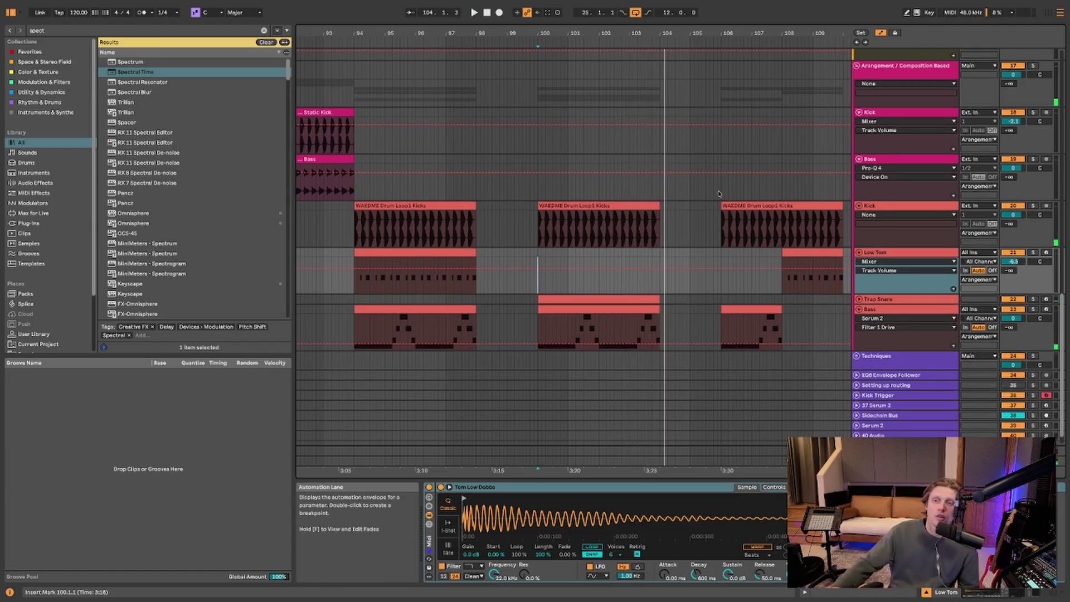
{"action": "left_click_drag", "start_coordinate": [787, 34], "coordinate": [586, 53]}
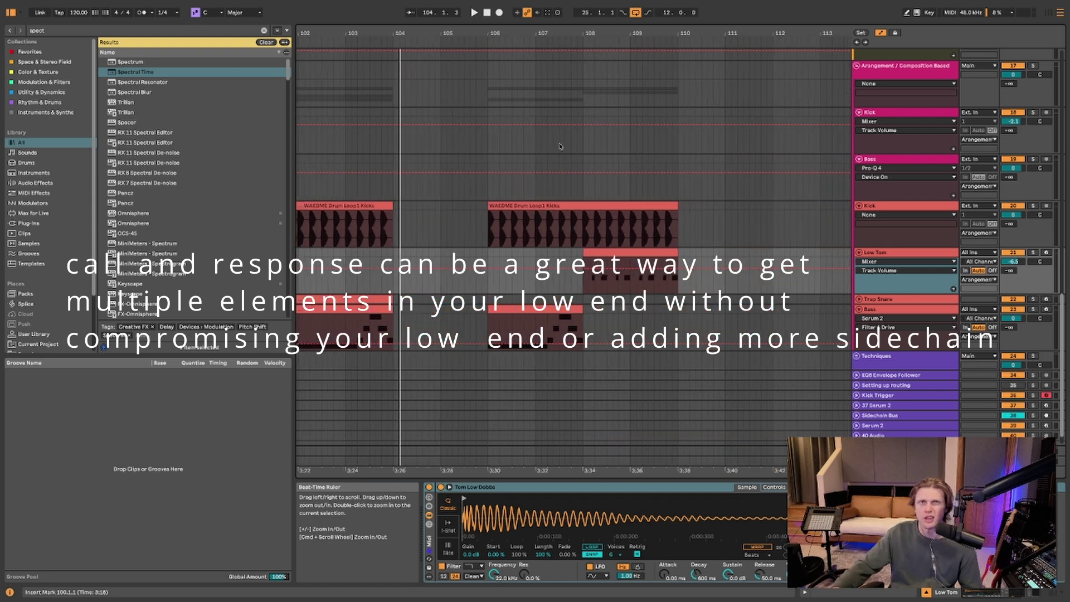
{"action": "left_click", "coordinate": [481, 256]}
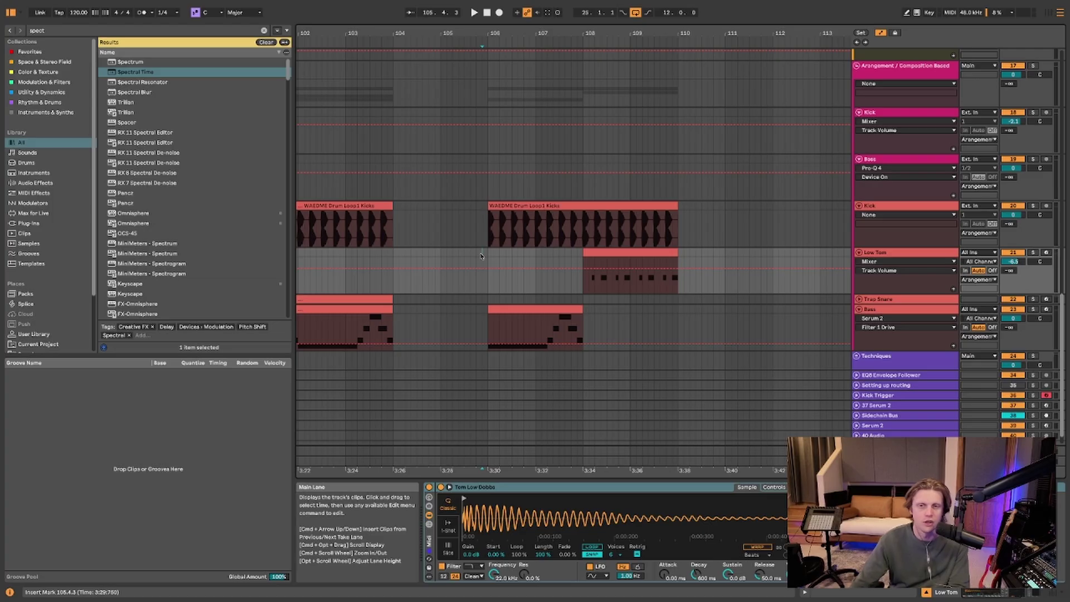
{"action": "key", "text": "space"}
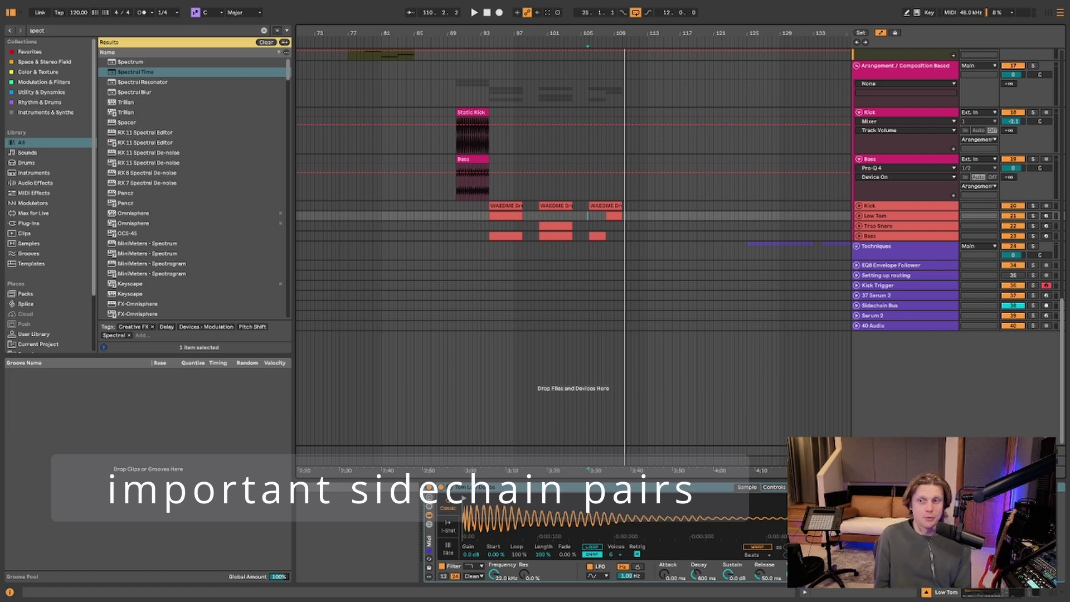
- Select the Splice Vocals track and audition its vocal clip in the Frequency Based section, stopping playback again
{"action": "scroll", "coordinate": [574, 251], "scroll_direction": "down", "scroll_amount": 2}
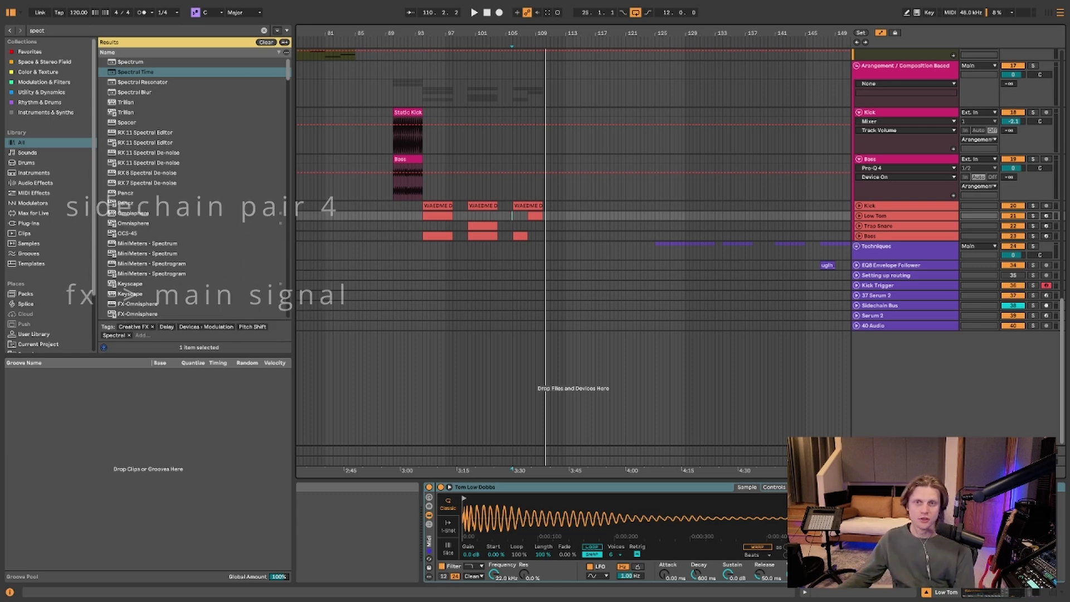
{"action": "scroll", "coordinate": [450, 122], "scroll_direction": "down", "scroll_amount": 3}
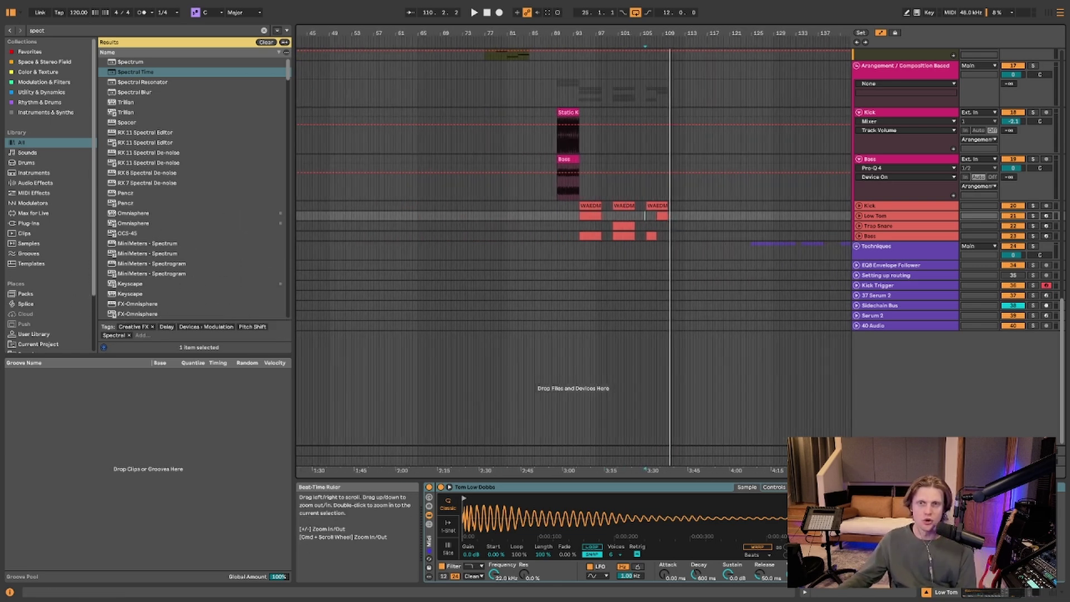
{"action": "scroll", "coordinate": [496, 116], "scroll_direction": "up", "scroll_amount": 5}
{"action": "left_click", "coordinate": [486, 147]}
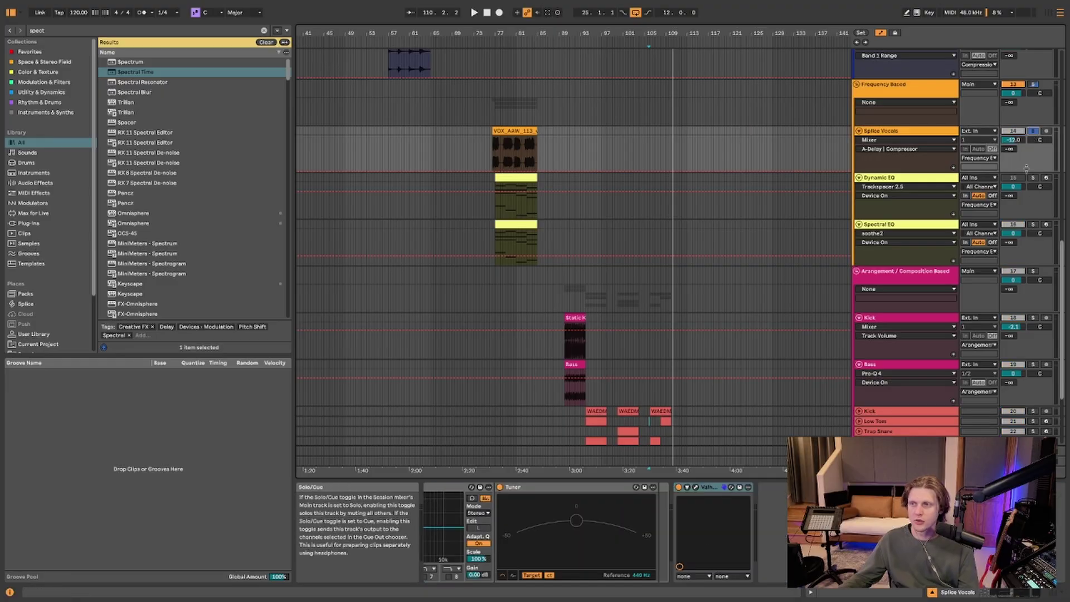
{"action": "left_click", "coordinate": [493, 41]}
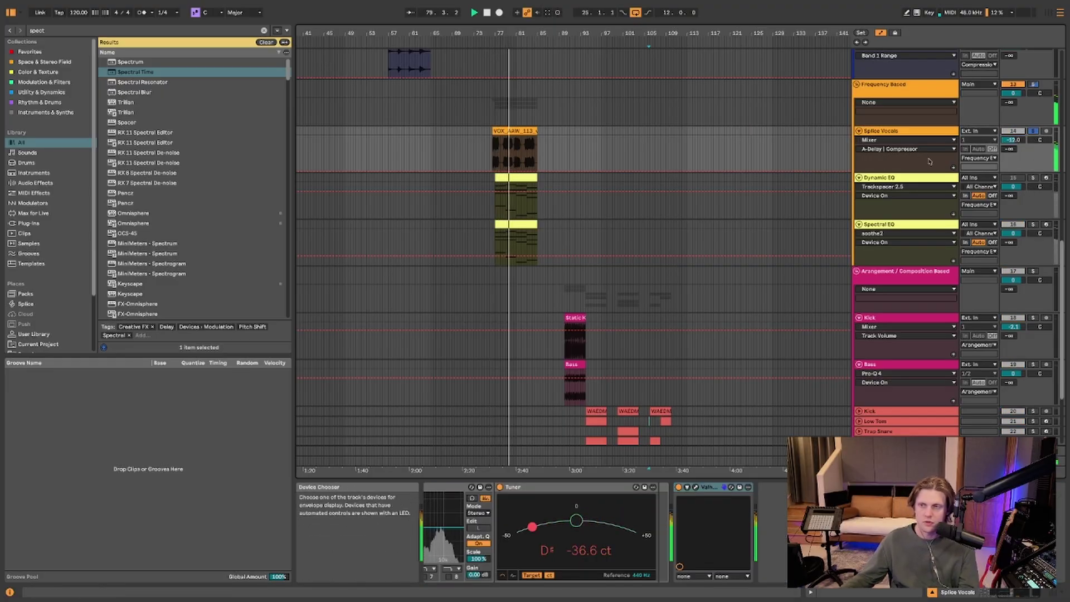
{"action": "key", "text": "space"}
- Replay the vocal section from just before the start of the Splice Vocals clip
{"action": "left_click", "coordinate": [495, 152]}
{"action": "scroll", "coordinate": [501, 153], "scroll_direction": "up", "scroll_amount": 3}
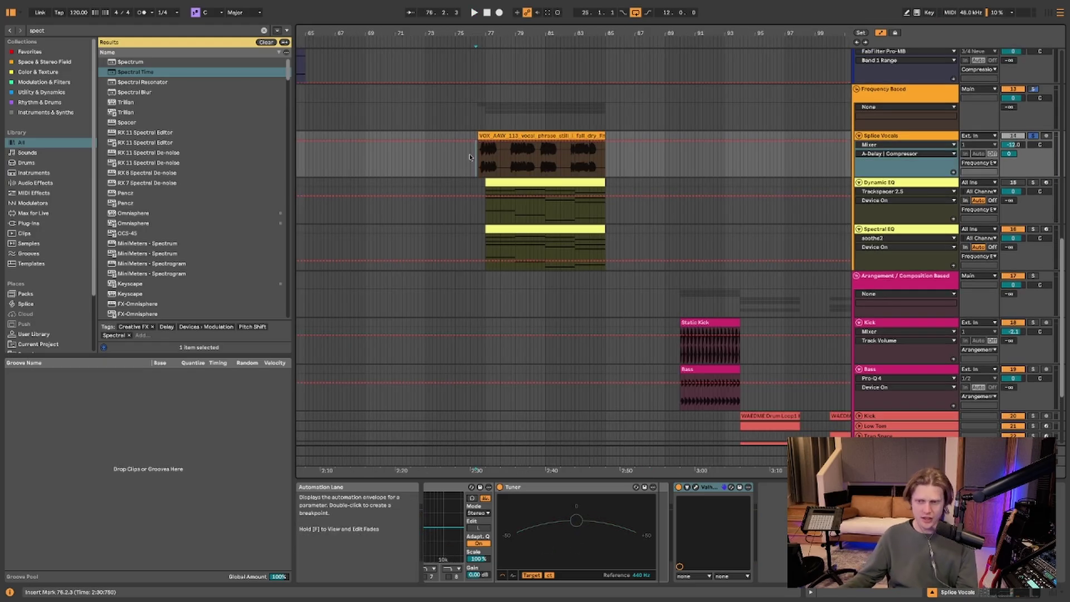
{"action": "left_click", "coordinate": [469, 157]}
{"action": "key", "text": "space"}
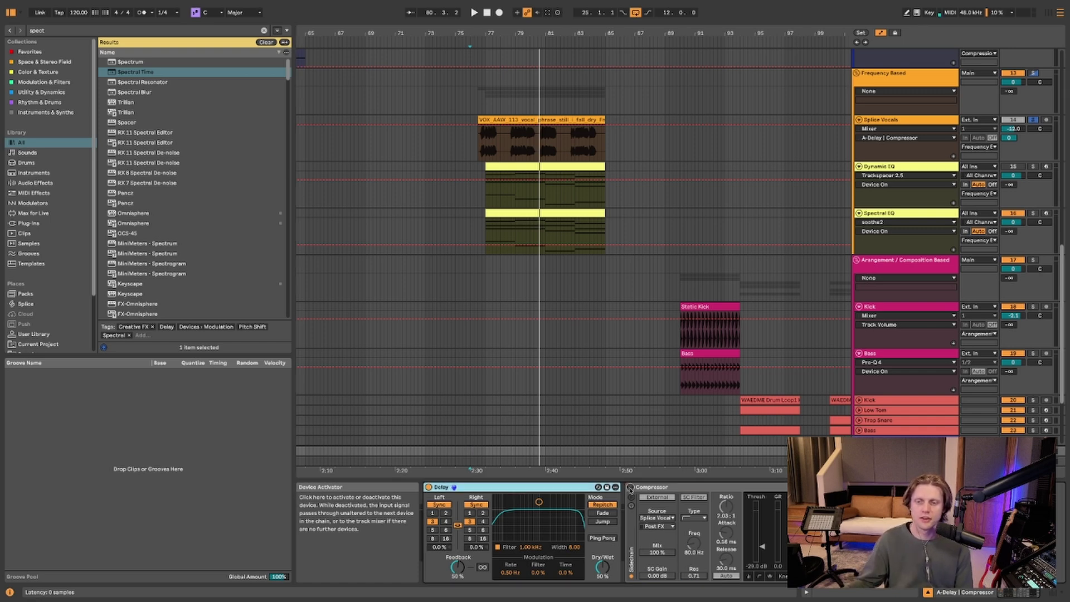
- Play the vocal clip and slightly lower the sidechain compressor's threshold on the A-Delay | Compressor return track
{"action": "left_click", "coordinate": [488, 138]}
{"action": "key", "text": "space"}
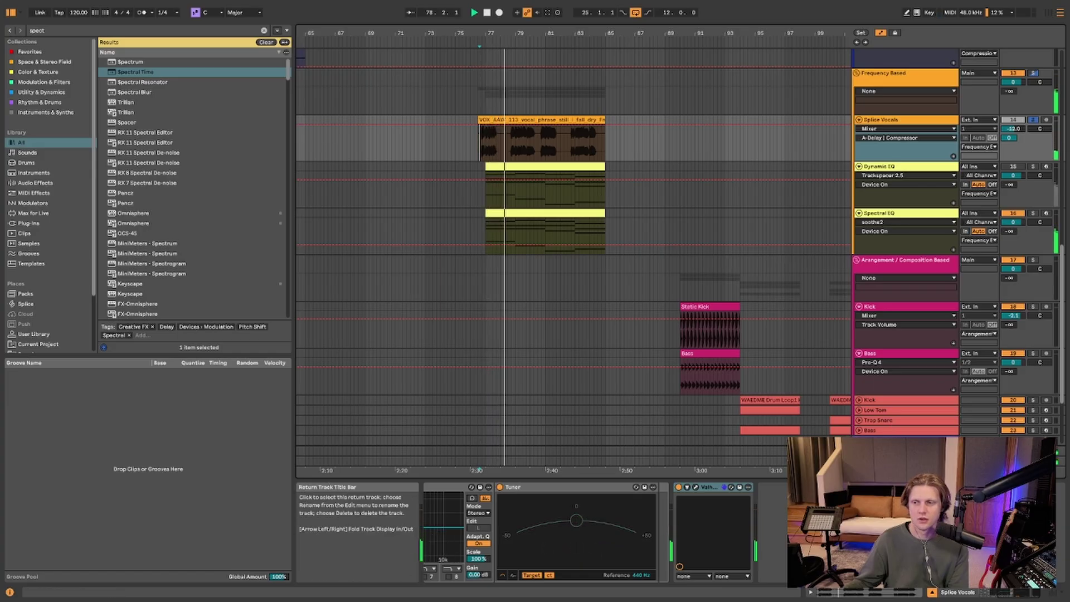
{"action": "left_click", "coordinate": [886, 450]}
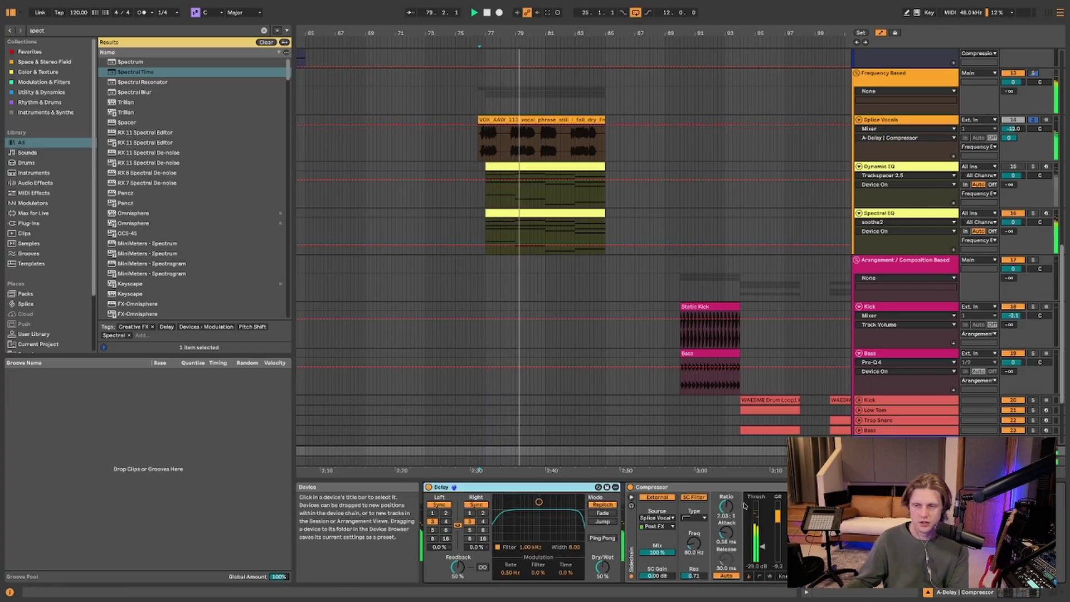
{"action": "left_click_drag", "start_coordinate": [763, 549], "coordinate": [762, 551]}
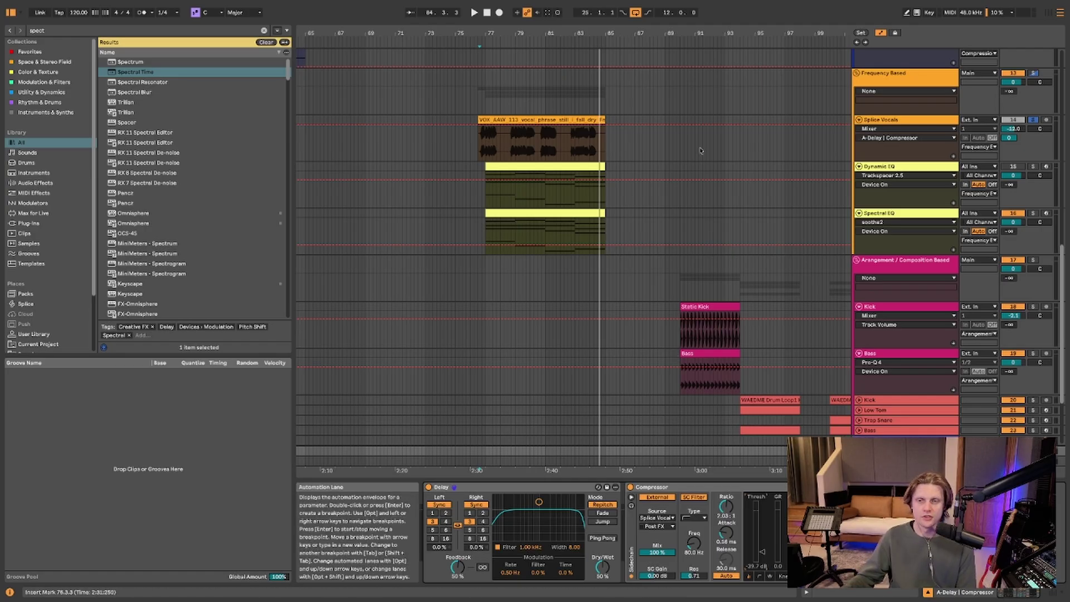
- Stop playback, reopen the ShaperBox 3 window of the Tracing your kick track and move it clear of that track's Static Kick clip
{"action": "key", "text": "minus"}
{"action": "key", "text": "minus"}
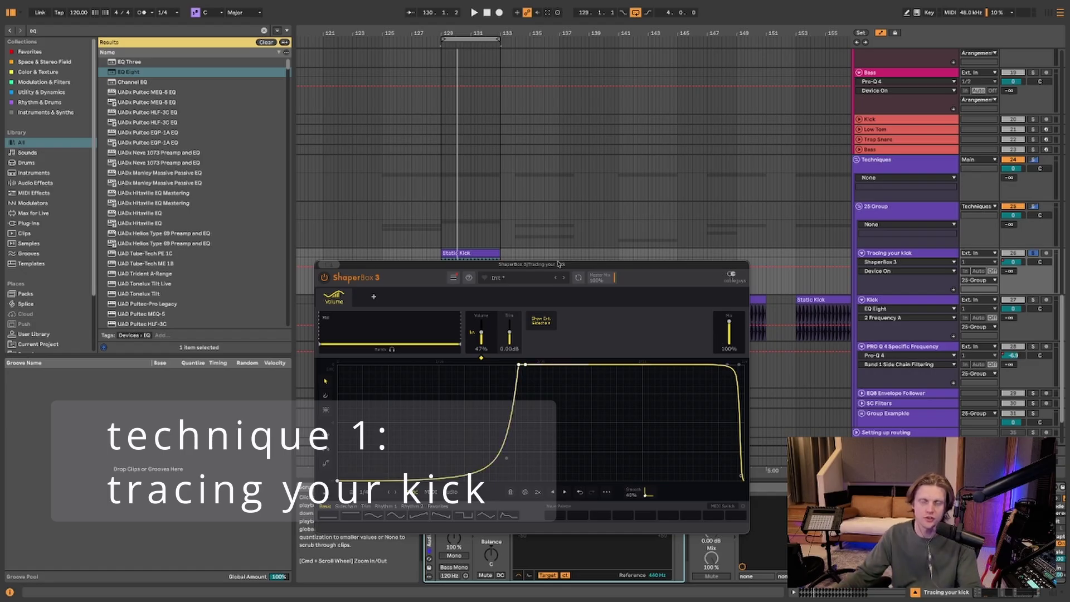
{"action": "key", "text": "space"}
{"action": "left_click_drag", "start_coordinate": [582, 265], "coordinate": [703, 52]}
{"action": "left_click", "coordinate": [713, 487]}
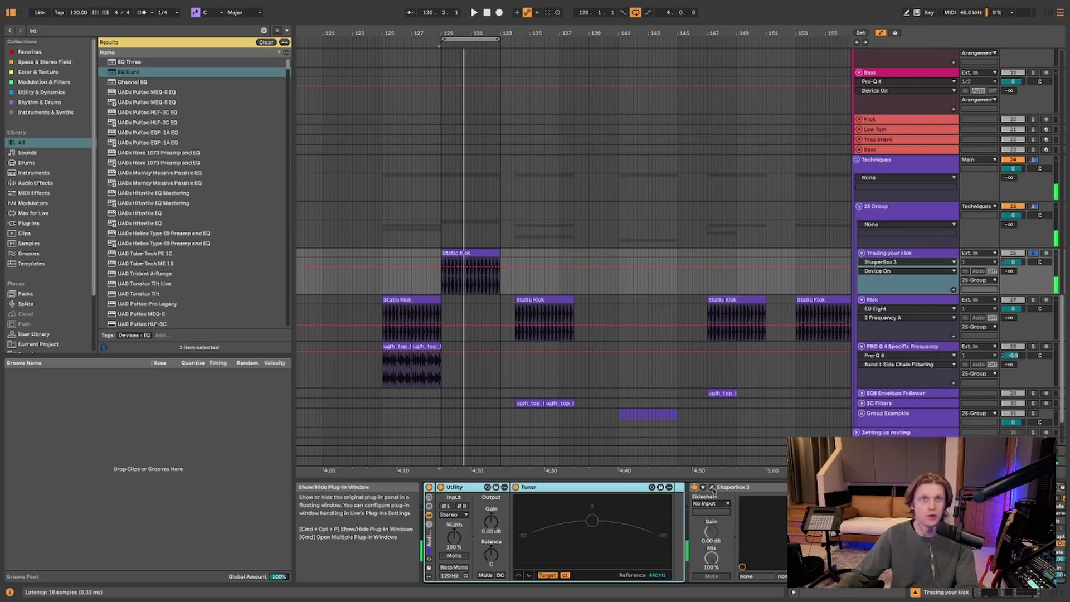
{"action": "left_click", "coordinate": [712, 488]}
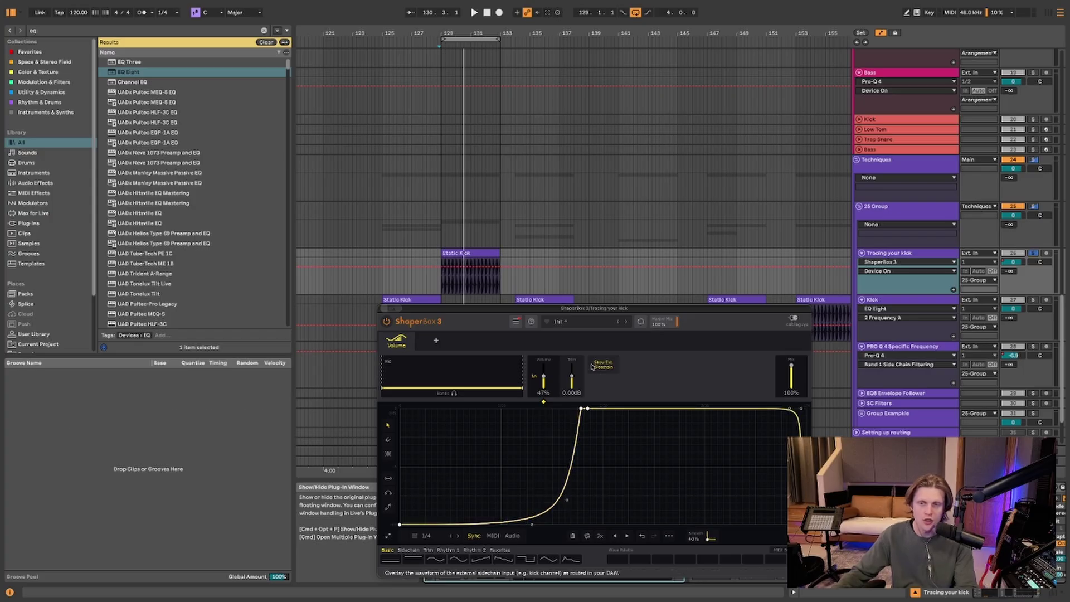
{"action": "left_click_drag", "start_coordinate": [611, 309], "coordinate": [778, 112]}
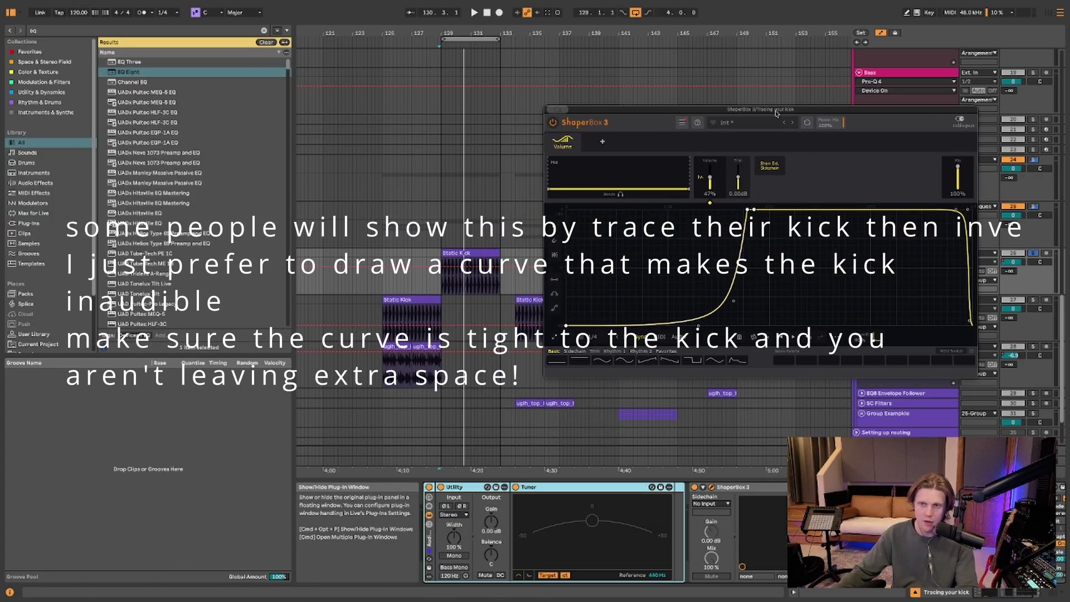
- Play the Static Kick clip on the Tracing your kick track to check ShaperBox 3's volume curve against the kick
{"action": "left_click", "coordinate": [450, 273]}
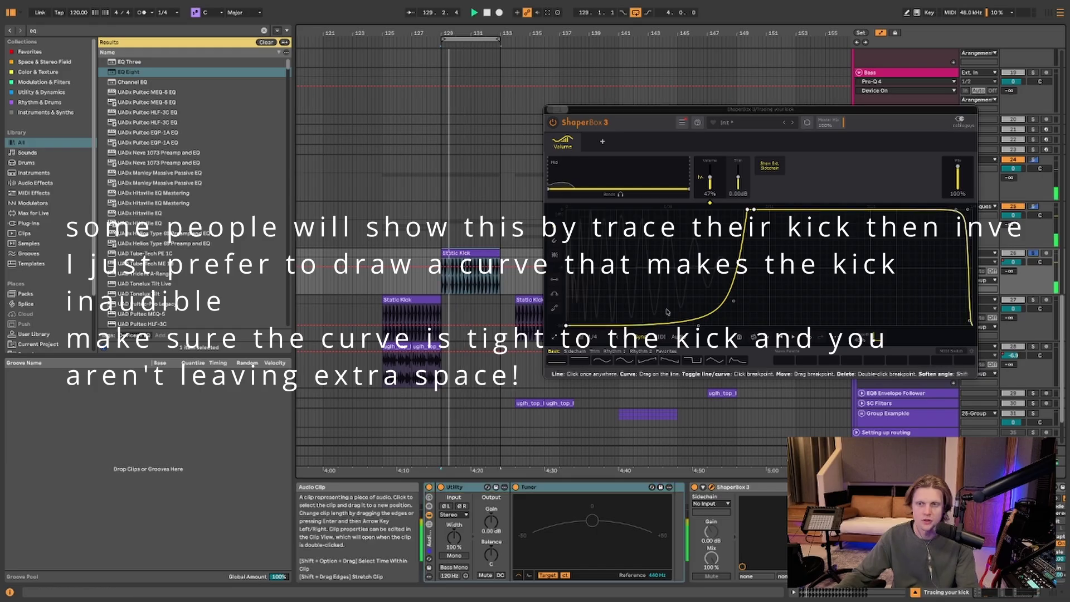
{"action": "key", "text": "space"}
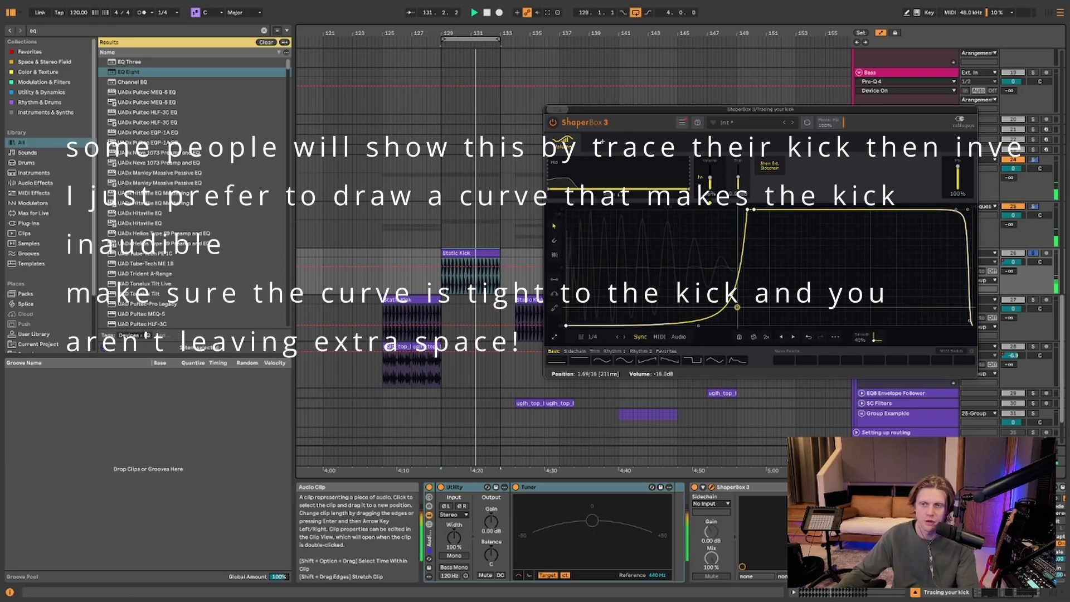
{"action": "key", "text": "space"}
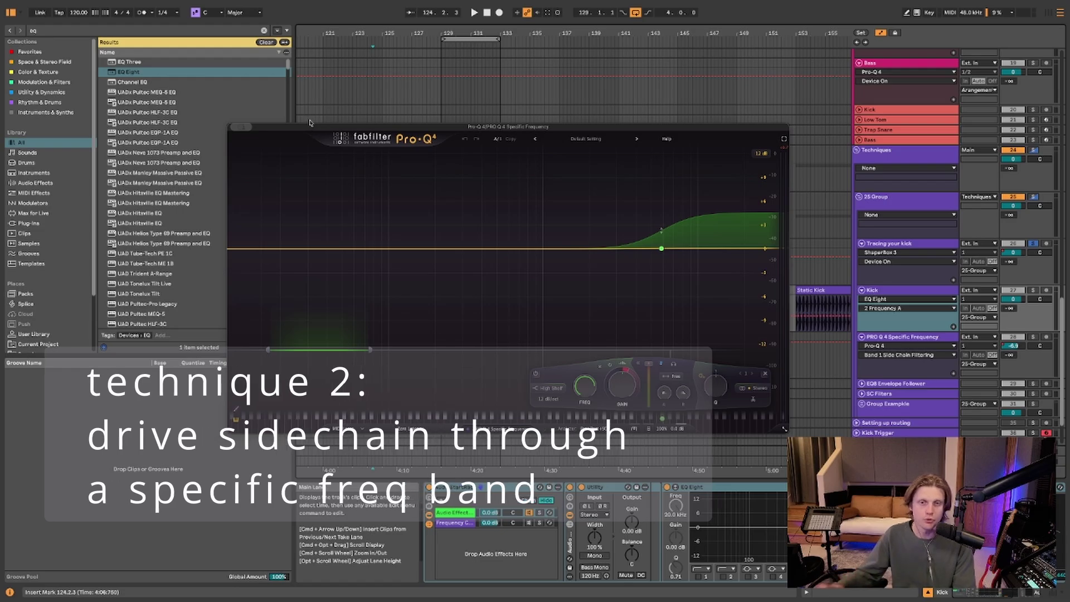
- Sweep the side-chain trigger range of Pro-Q 4's high-shelf band across the spectrum, leaving it slightly higher in the low frequencies
{"action": "right_click", "coordinate": [662, 250]}
{"action": "left_click", "coordinate": [661, 366]}
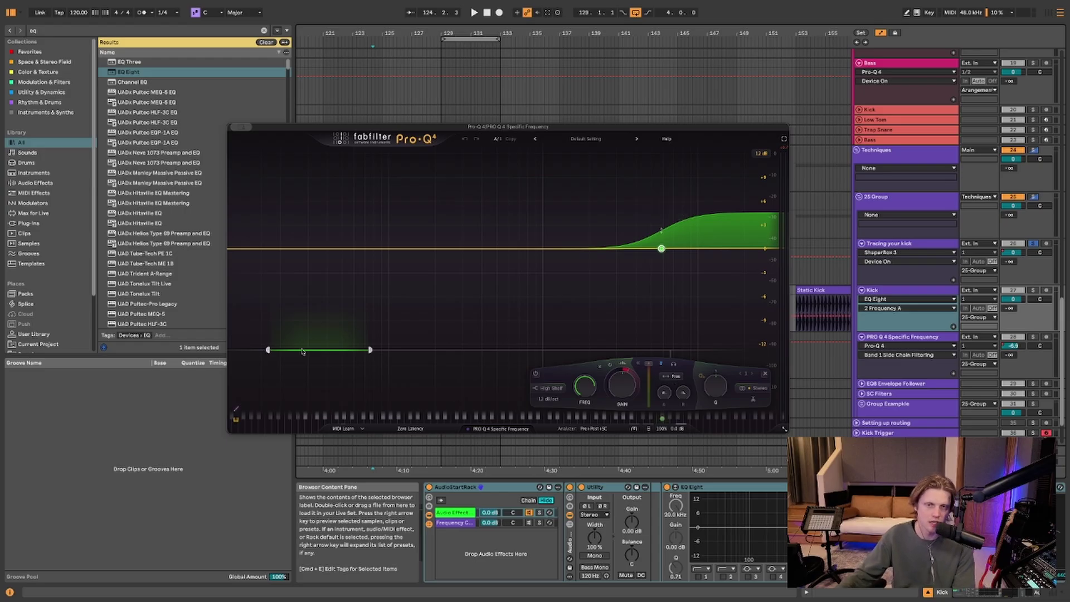
{"action": "left_click_drag", "start_coordinate": [304, 349], "coordinate": [511, 350]}
{"action": "left_click_drag", "start_coordinate": [509, 305], "coordinate": [339, 274]}
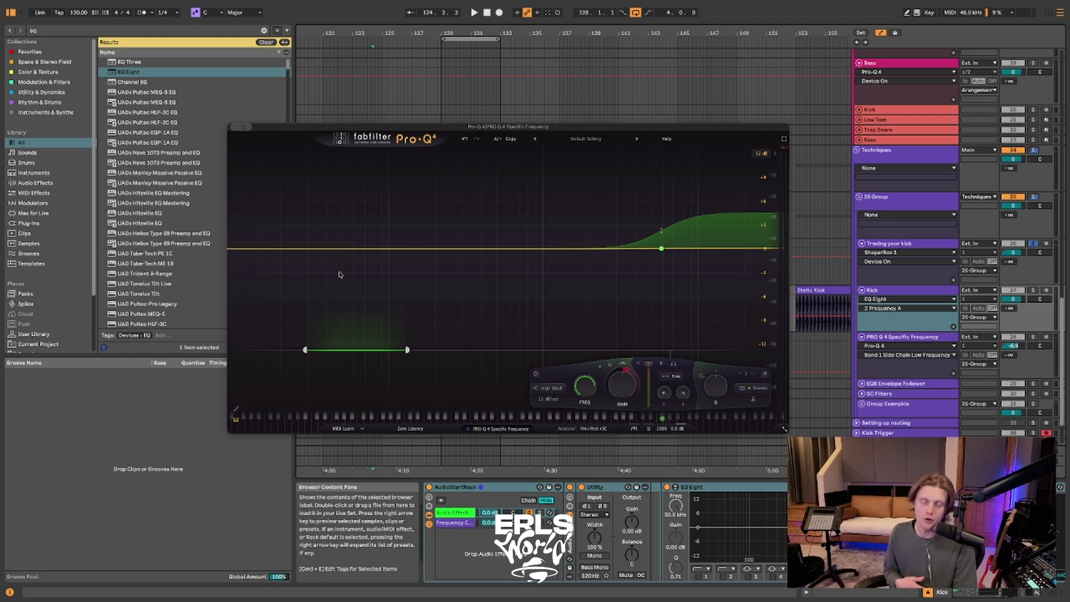
{"action": "left_click", "coordinate": [661, 248]}
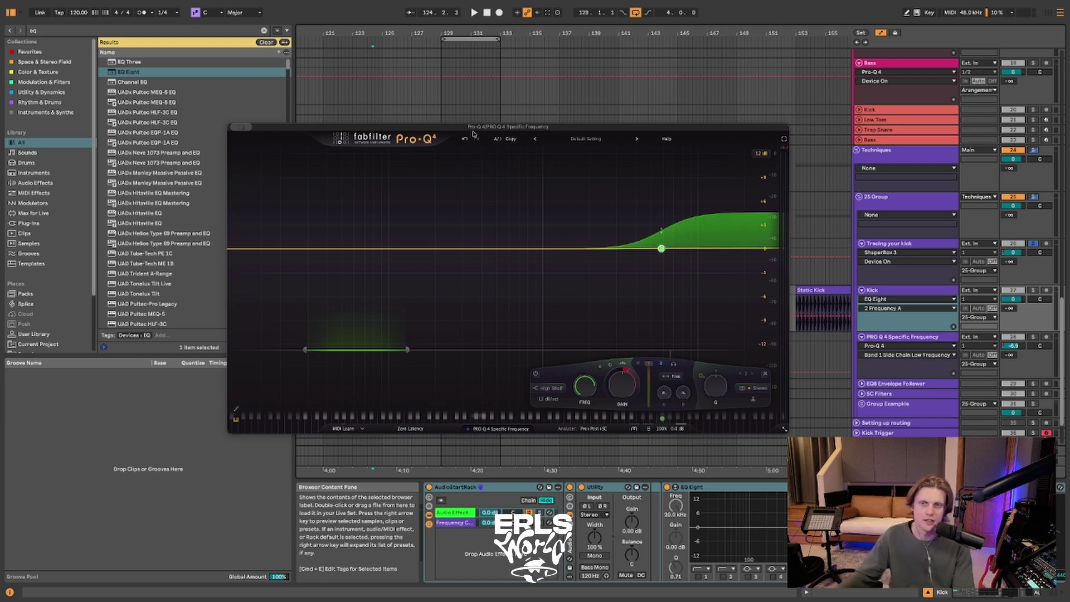
- Move the Pro-Q 4 window clear of the arrangement, loop the Kick track's Static Kick clip at bar 125 and start playback
{"action": "left_click_drag", "start_coordinate": [478, 124], "coordinate": [818, 385]}
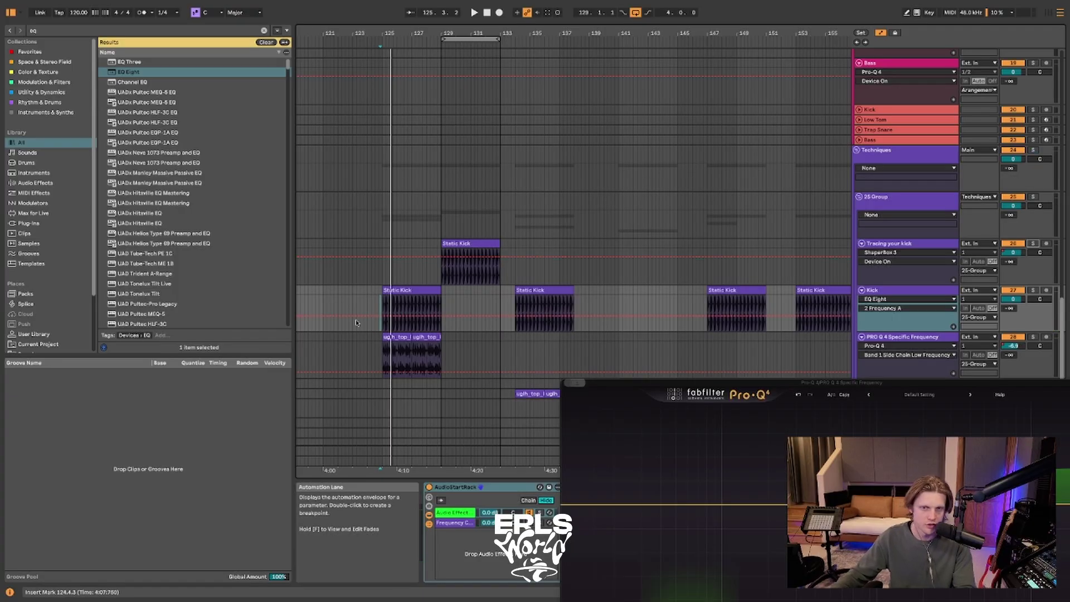
{"action": "left_click", "coordinate": [392, 287]}
{"action": "key", "text": "ctrl+l"}
{"action": "key", "text": "space"}
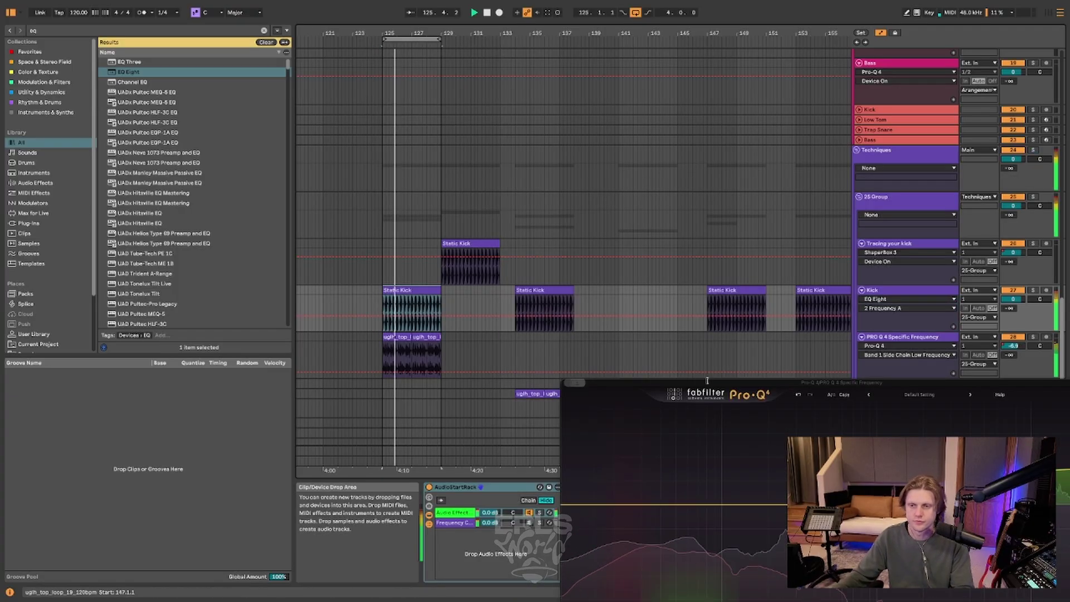
- Bring Pro-Q 4 back into view, shift the band's trigger range lower onto the kick during playback, then stop and move the window aside
{"action": "left_click_drag", "start_coordinate": [706, 385], "coordinate": [570, 255]}
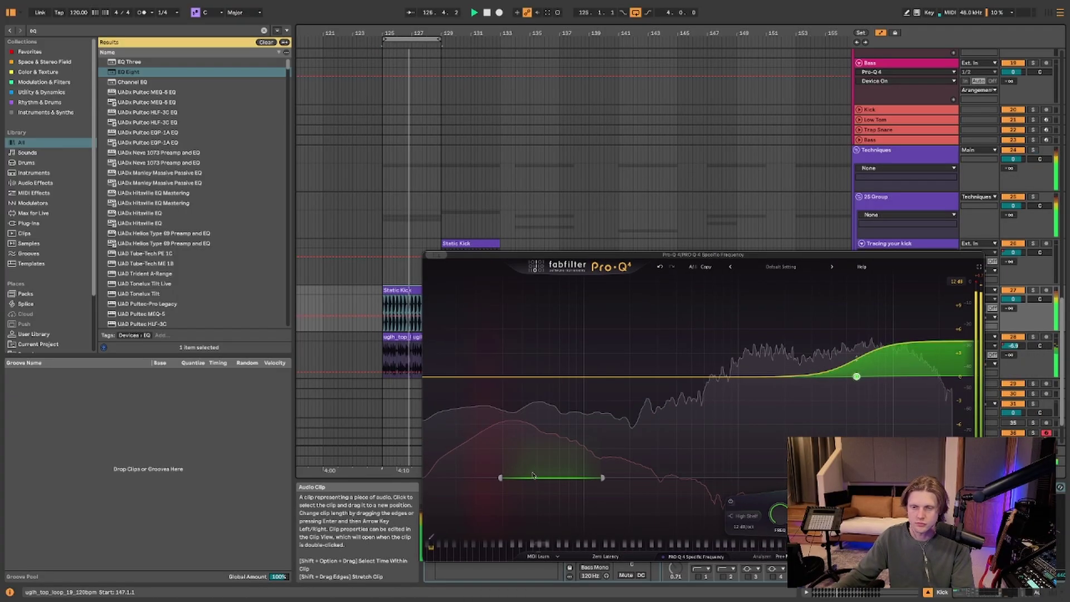
{"action": "left_click_drag", "start_coordinate": [535, 480], "coordinate": [502, 480]}
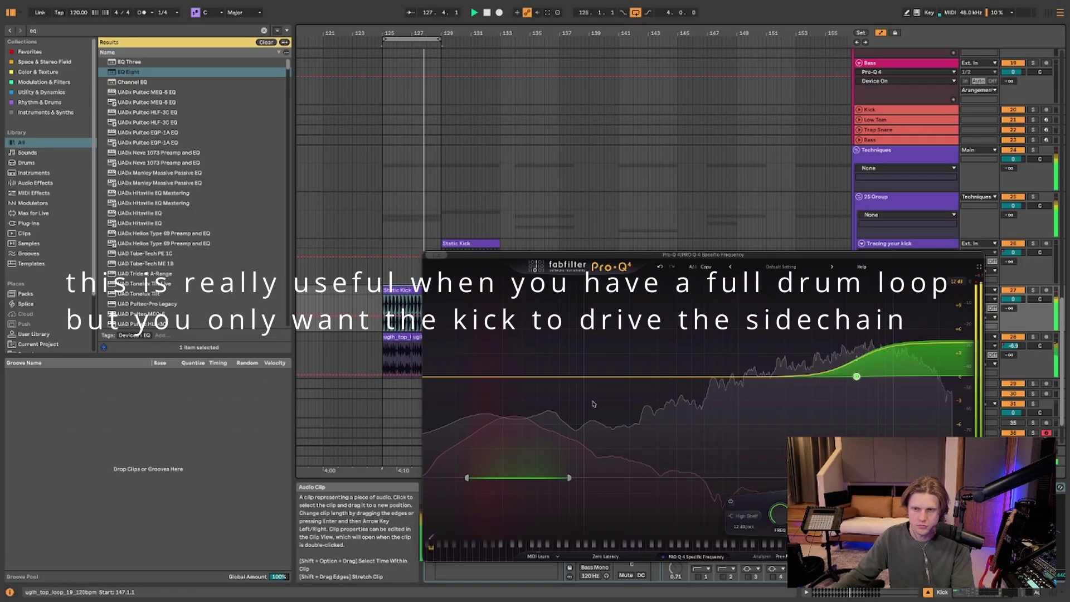
{"action": "key", "text": "space"}
{"action": "left_click_drag", "start_coordinate": [624, 258], "coordinate": [714, 439]}
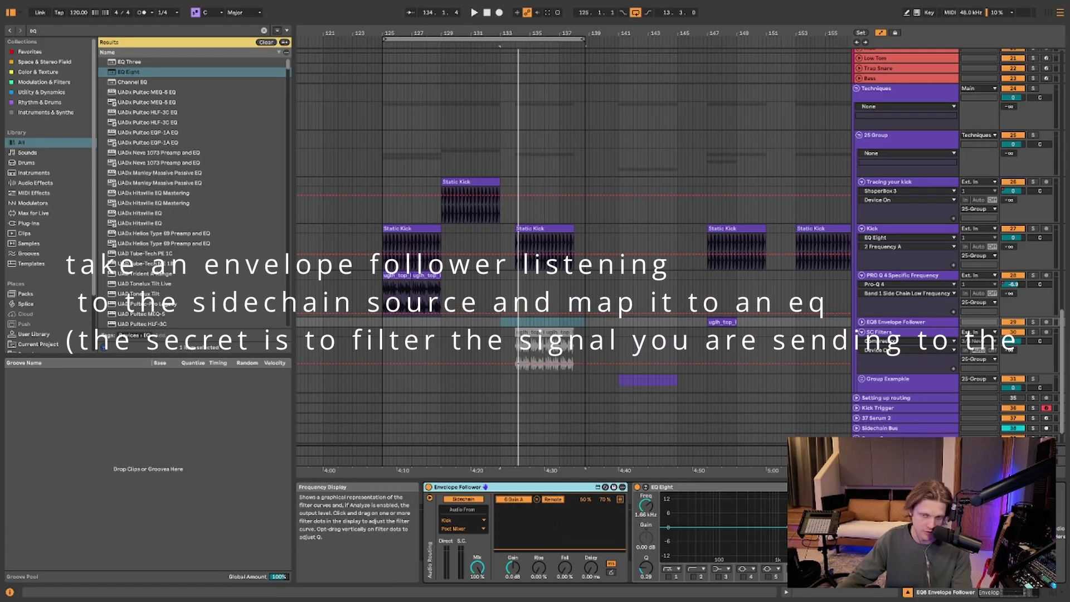
- Play the EQ8 Envelope Follower track from bar 134 and extend the loop's end to bar 147
{"action": "left_click", "coordinate": [515, 322]}
{"action": "key", "text": "space"}
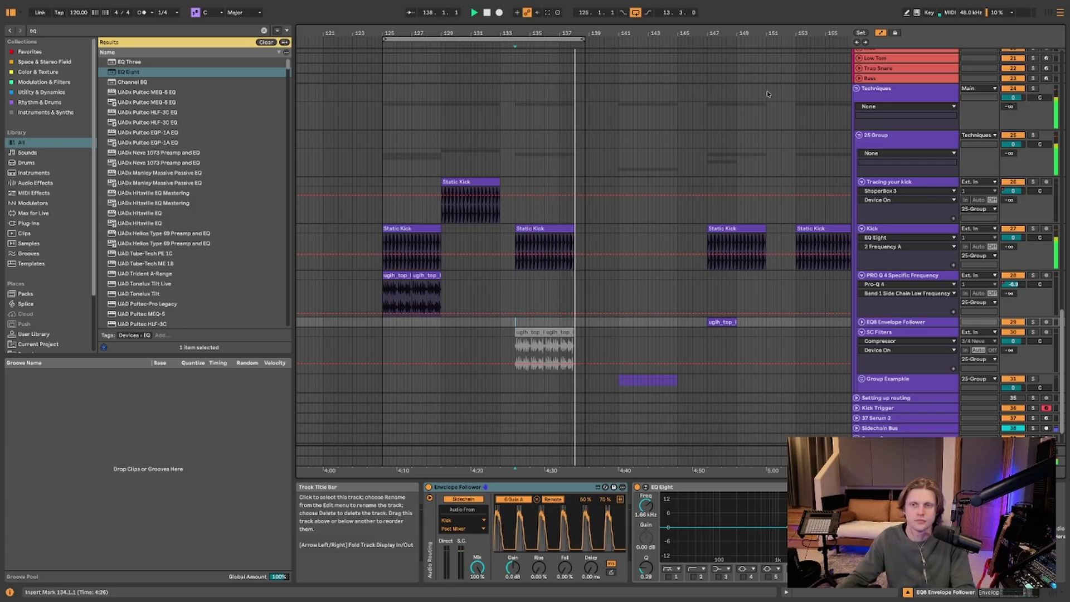
{"action": "left_click_drag", "start_coordinate": [585, 38], "coordinate": [707, 38]}
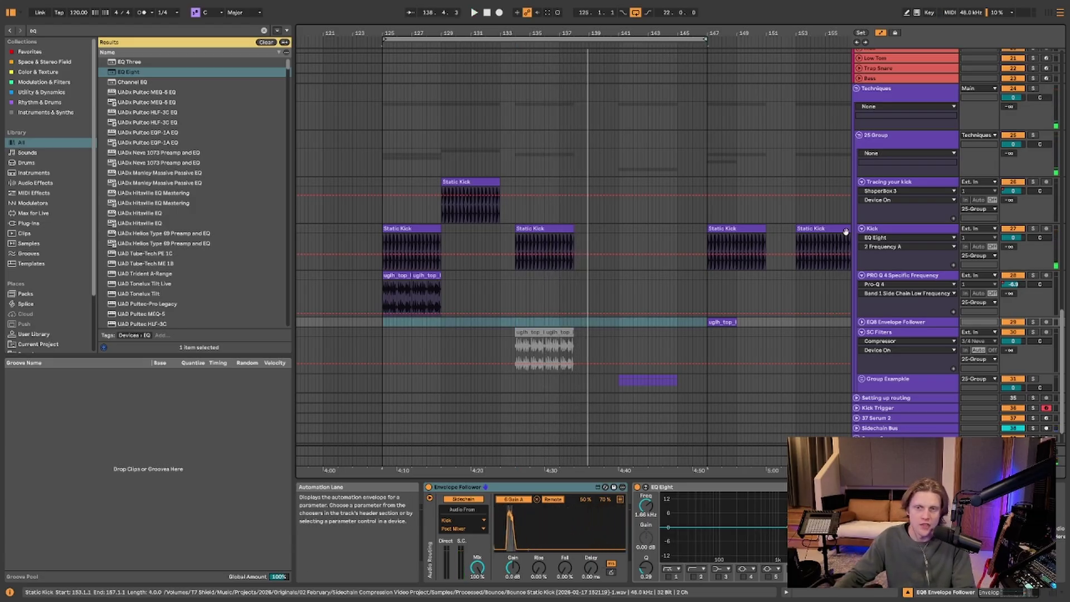
- Raise the EQ Eight low-cut frequency in the Kick track's Frequency Cut chain to 474 Hz
{"action": "left_click", "coordinate": [892, 228]}
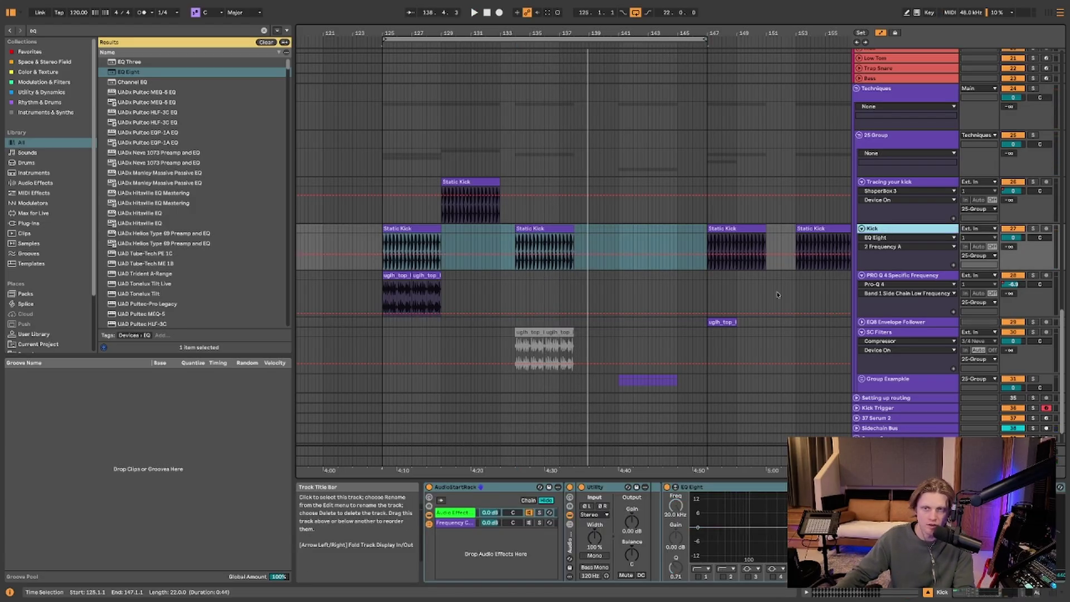
{"action": "left_click", "coordinate": [458, 524]}
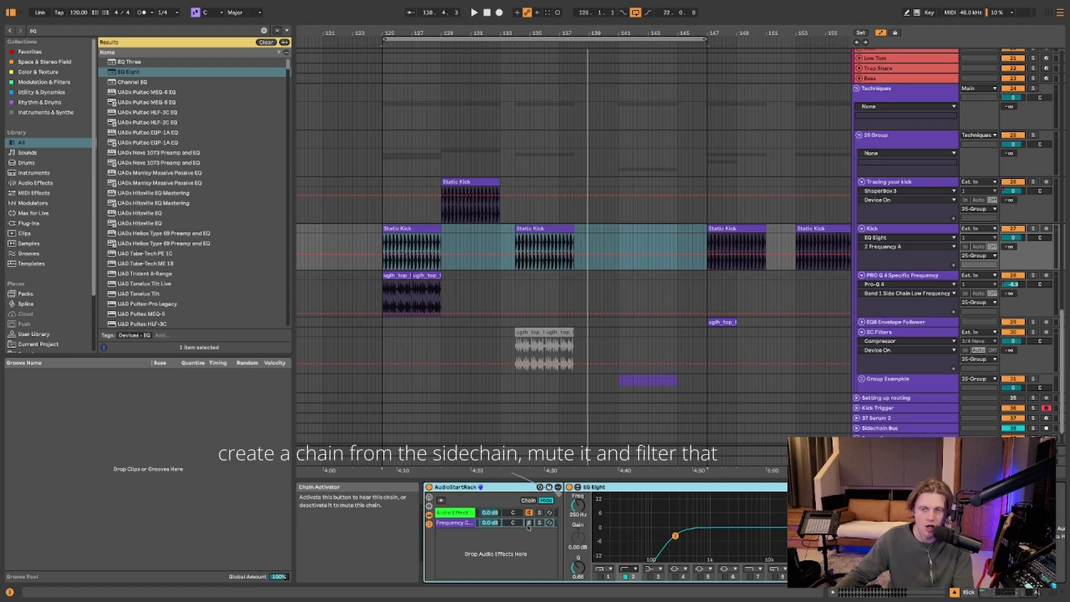
{"action": "left_click_drag", "start_coordinate": [675, 536], "coordinate": [691, 537]}
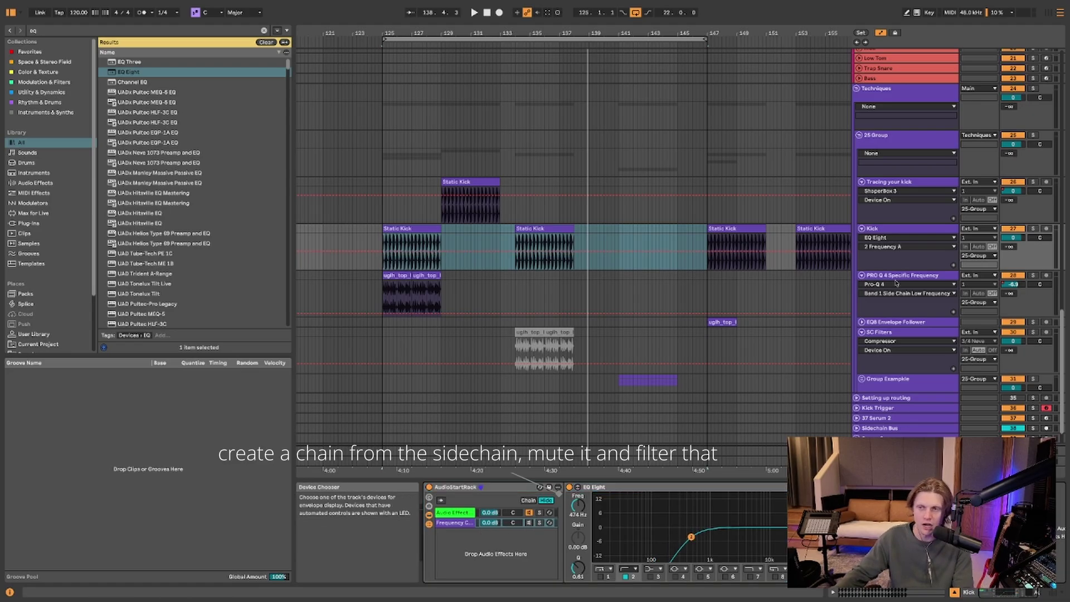
- Play the Envelope Follower from bar 134 and raise the Kick track's Frequency Cut low-cut to about 1.21 kHz
{"action": "left_click", "coordinate": [891, 322]}
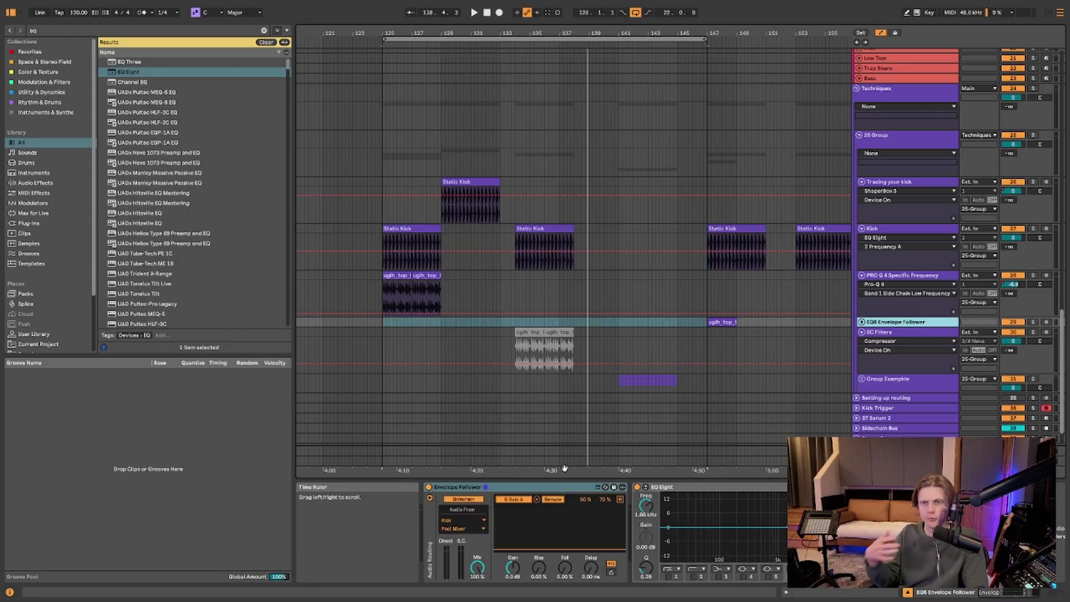
{"action": "left_click", "coordinate": [515, 326]}
{"action": "key", "text": "space"}
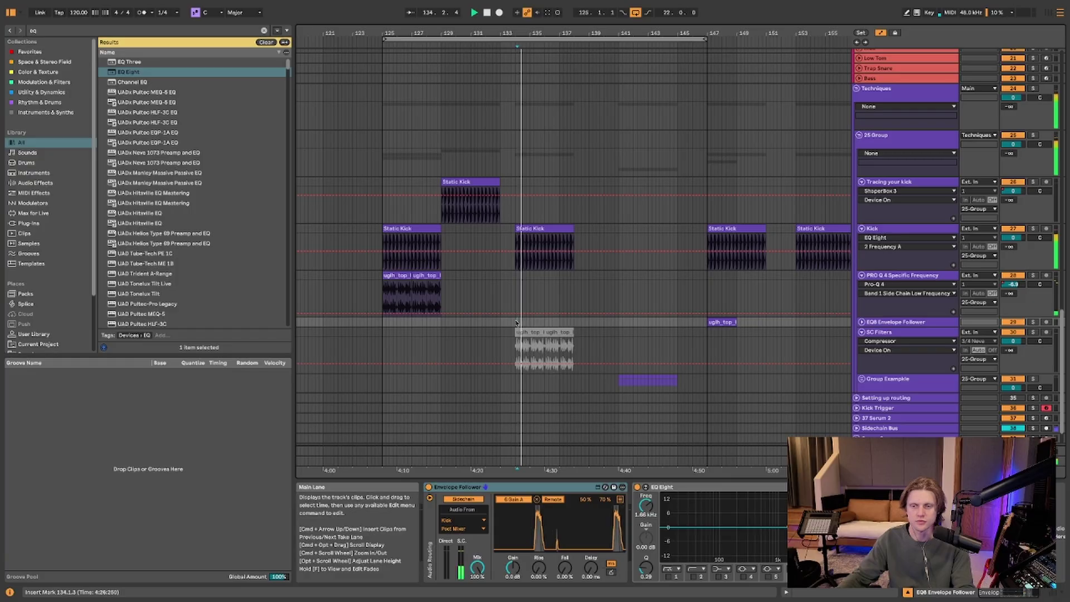
{"action": "left_click", "coordinate": [897, 229]}
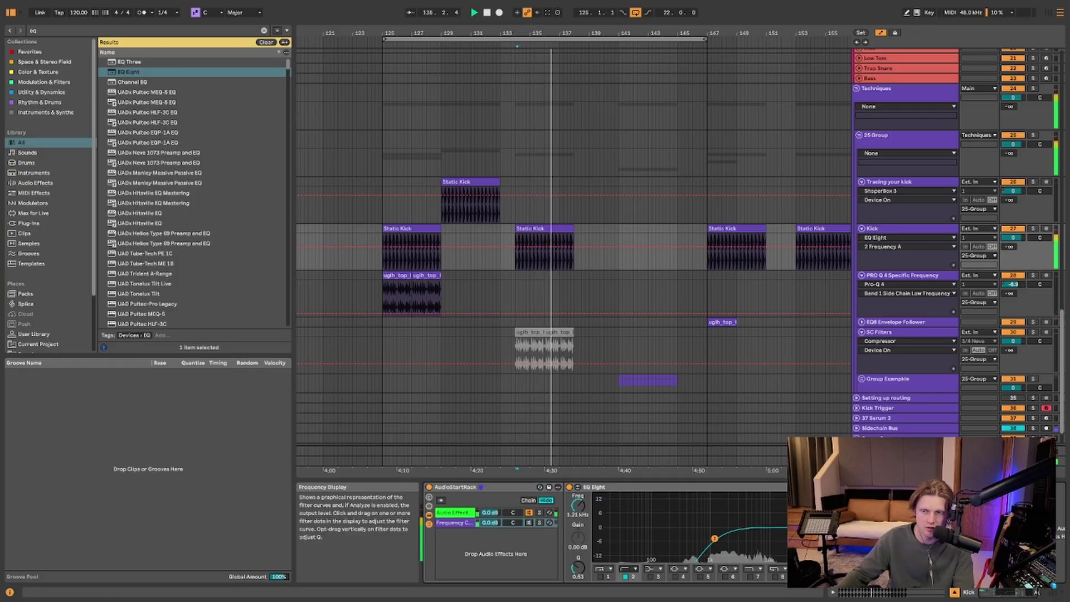
- Set the Envelope Follower's sidechain input to the Kick track's AudioStartRack | Frequency Cut | Post Mixer signal
{"action": "left_click", "coordinate": [886, 321]}
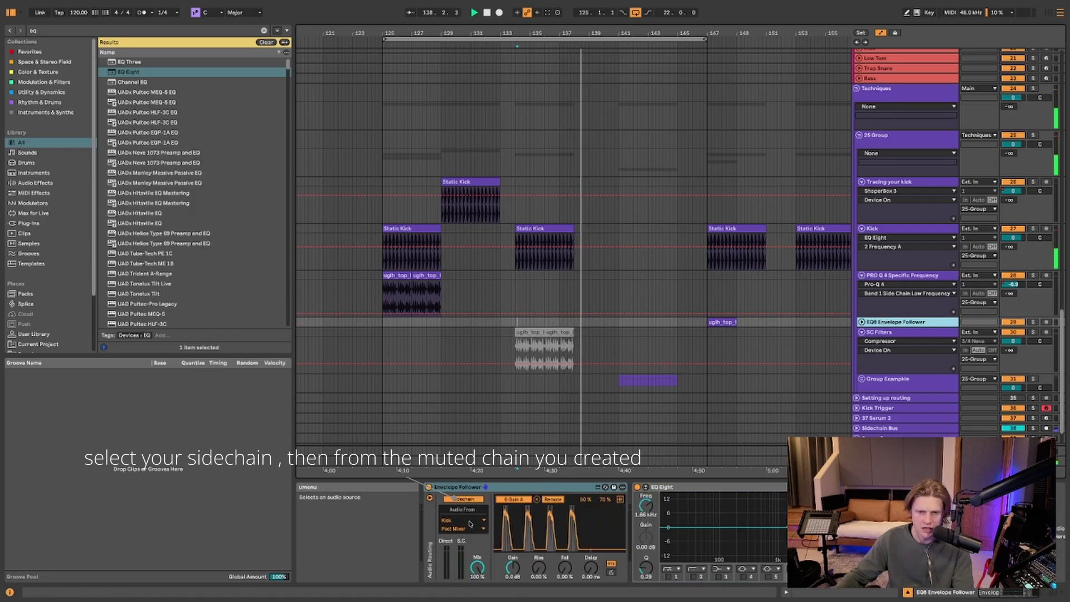
{"action": "left_click", "coordinate": [457, 520]}
{"action": "left_click", "coordinate": [457, 524]}
{"action": "left_click", "coordinate": [456, 528]}
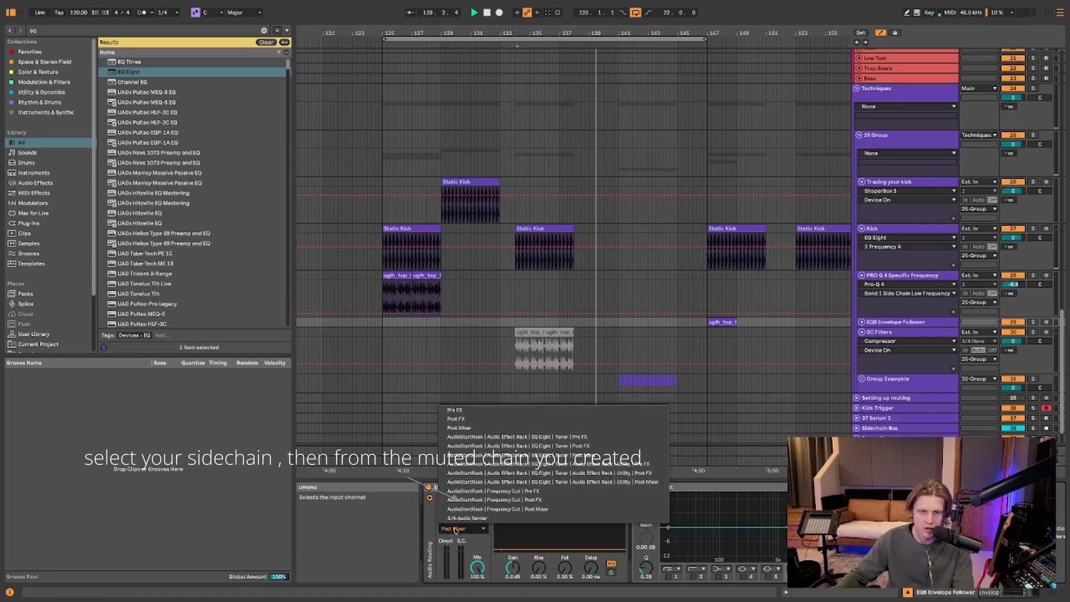
{"action": "left_click", "coordinate": [456, 529]}
{"action": "left_click", "coordinate": [456, 528]}
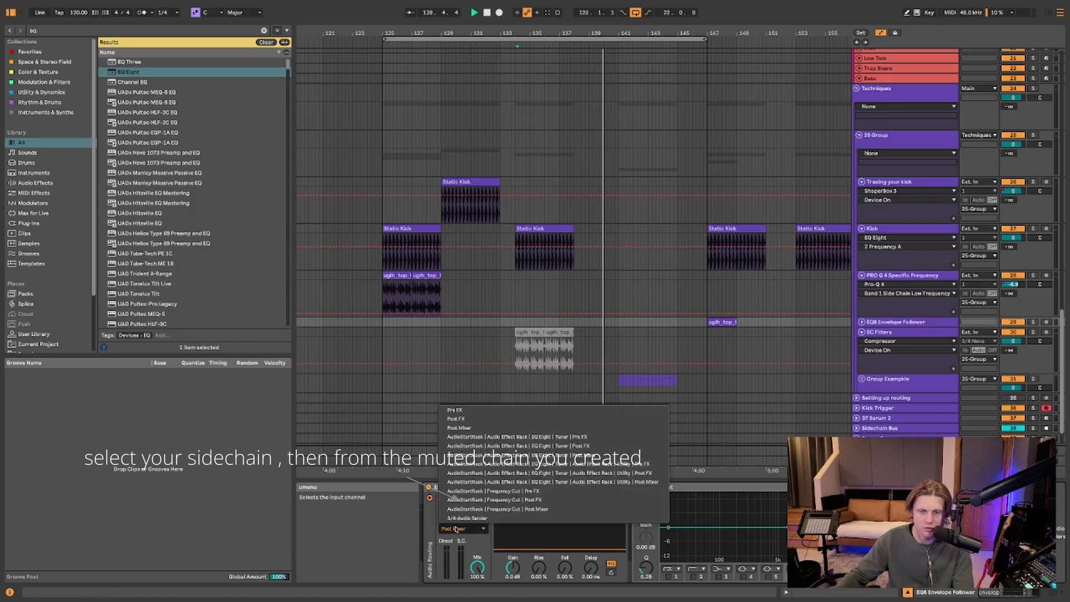
{"action": "left_click", "coordinate": [489, 509]}
- Replay from bar 134, check the Envelope Follower's response and lower the Kick track's Frequency Cut low-cut frequency
{"action": "left_click", "coordinate": [518, 306]}
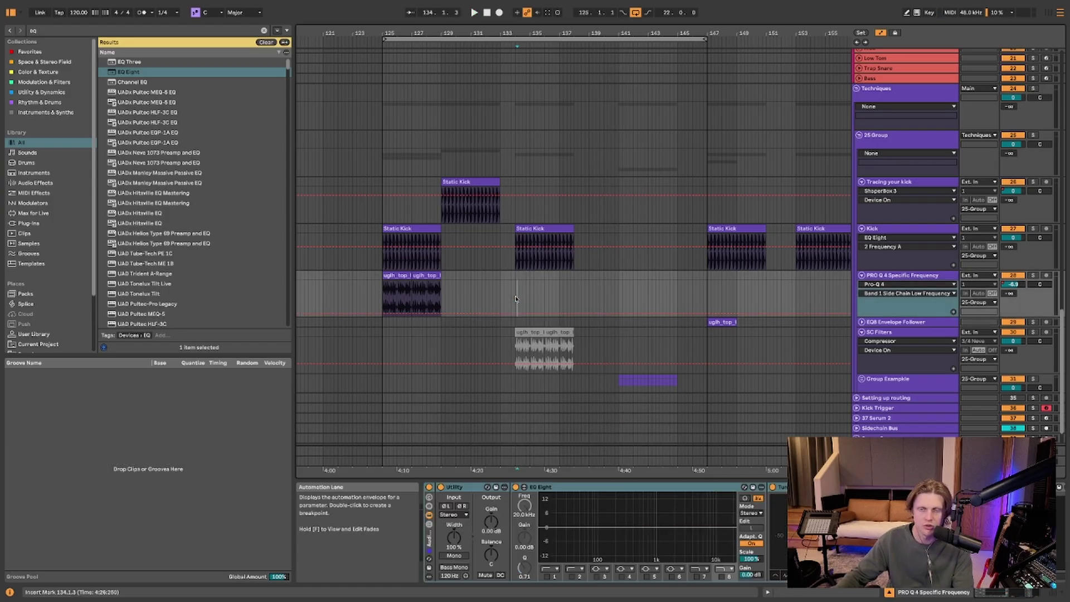
{"action": "key", "text": "space"}
{"action": "key", "text": "Down"}
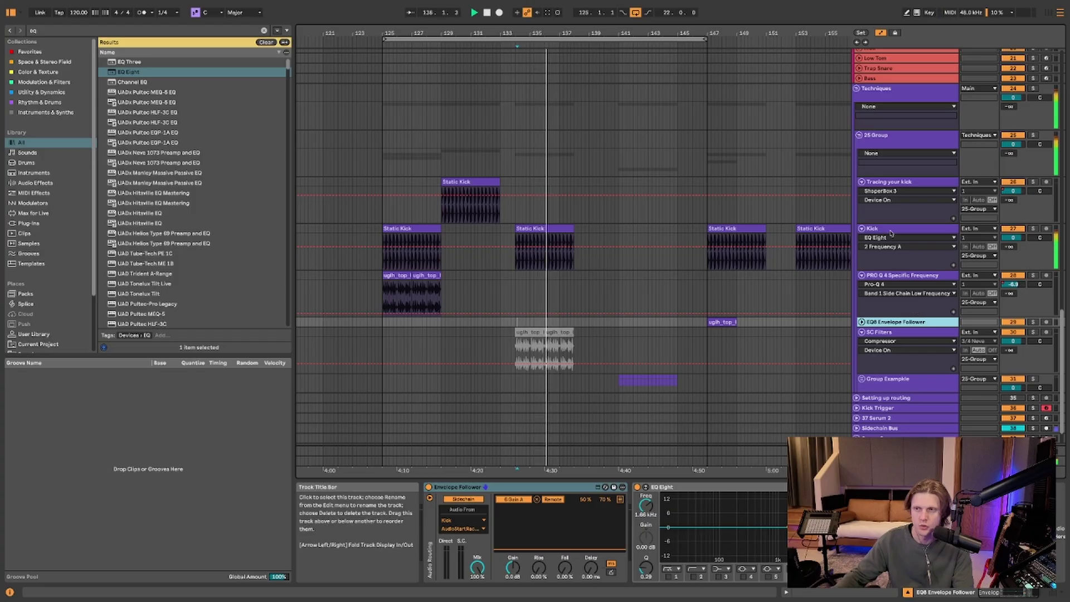
{"action": "key", "text": "Up"}
{"action": "key", "text": "Up"}
{"action": "left_click_drag", "start_coordinate": [714, 538], "coordinate": [665, 539]}
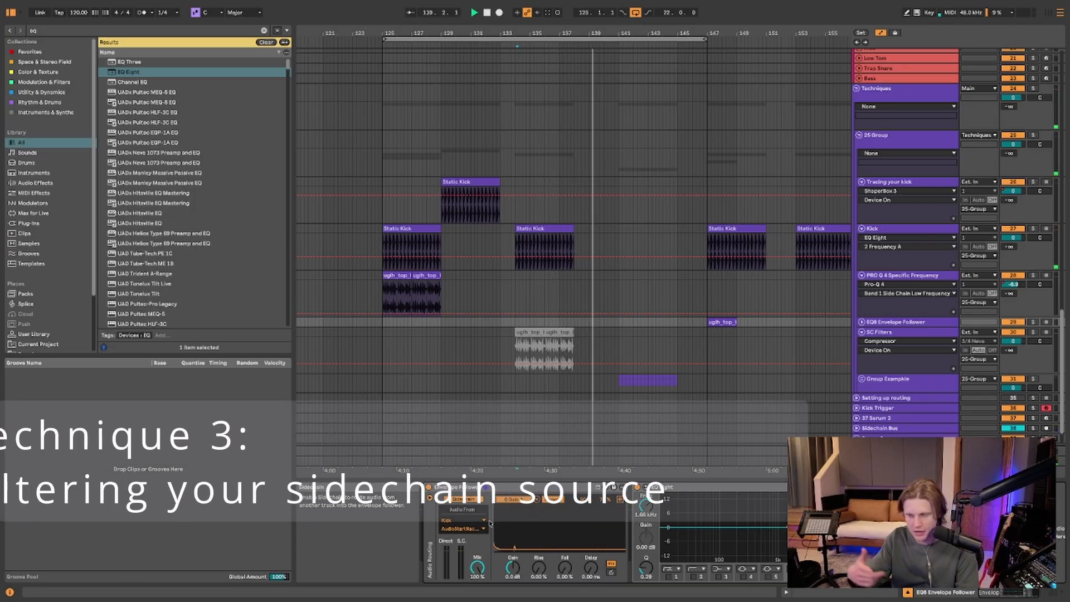
- Play the SC Filters clip from just before its start and raise Pro-C 3's side-chain low-cut frequency, then stop playback
{"action": "scroll", "coordinate": [696, 262], "scroll_direction": "down", "scroll_amount": 2}
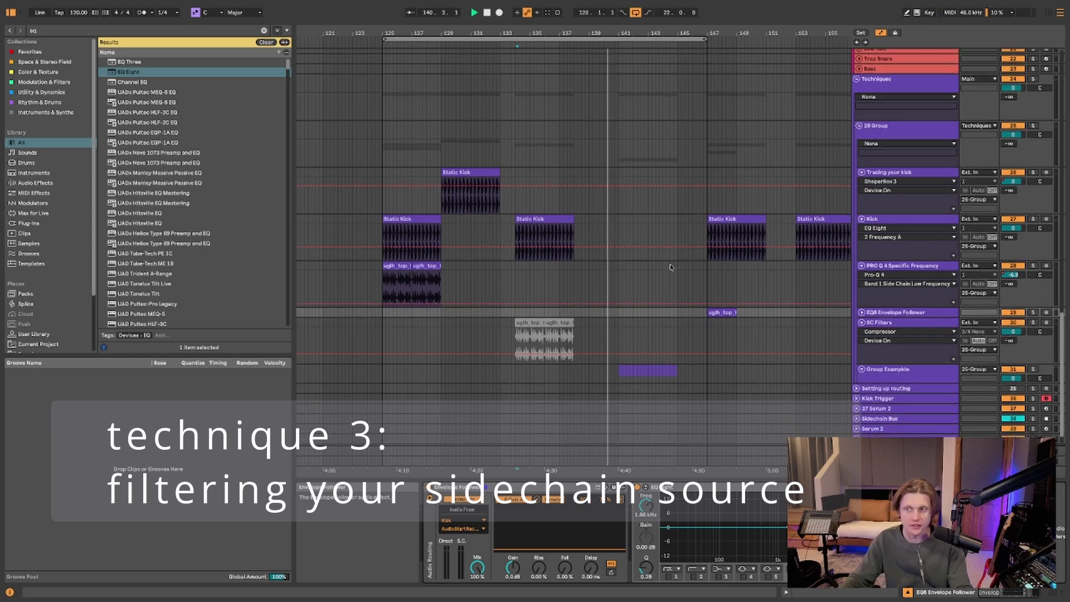
{"action": "left_click", "coordinate": [507, 304]}
{"action": "key", "text": "space"}
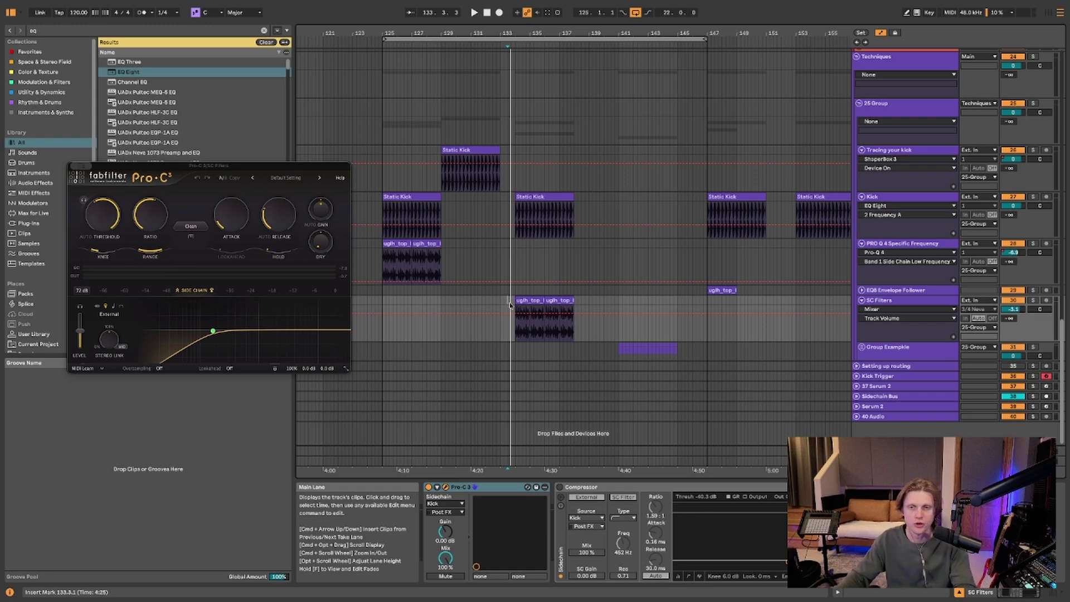
{"action": "key", "text": "space"}
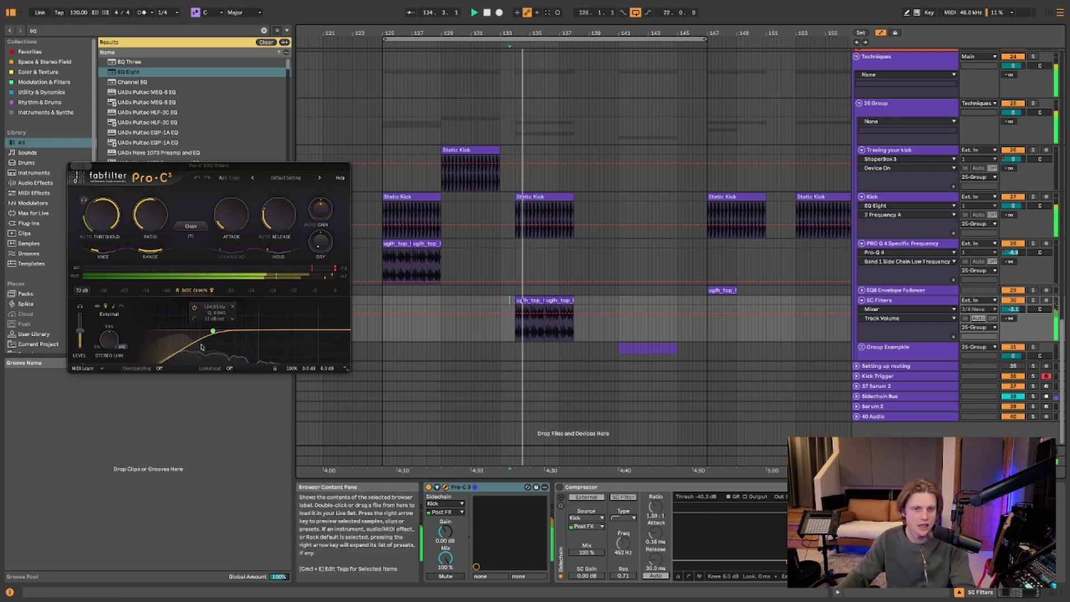
{"action": "left_click_drag", "start_coordinate": [215, 332], "coordinate": [244, 337]}
{"action": "key", "text": "space"}
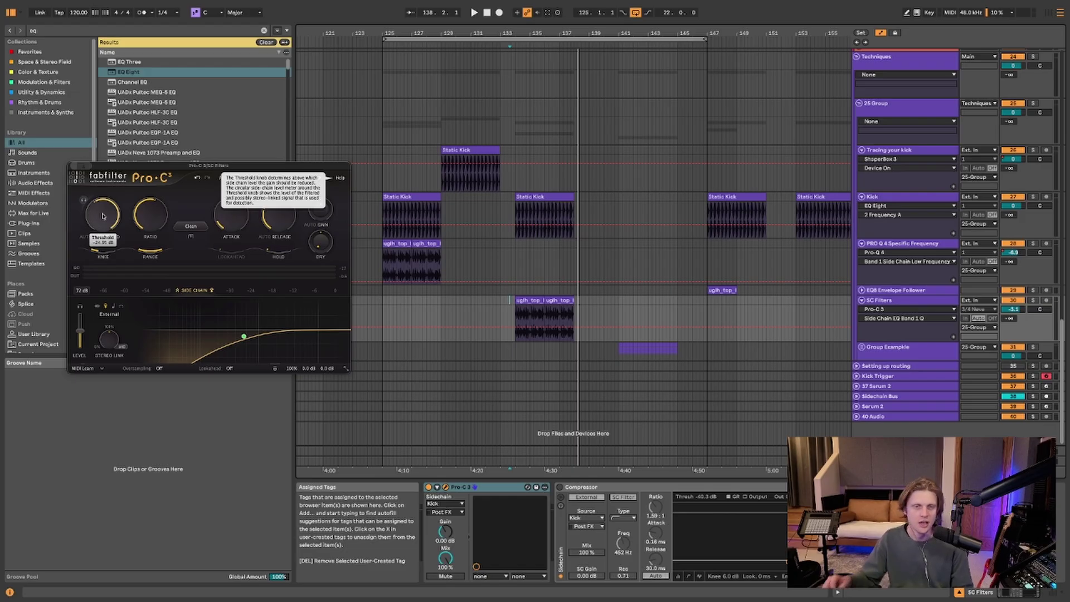
- Disable Pro-C 3 on SC Filters, enable the Compressor instead and adjust its sidechain filter frequency while playing the clip
{"action": "left_click", "coordinate": [453, 487]}
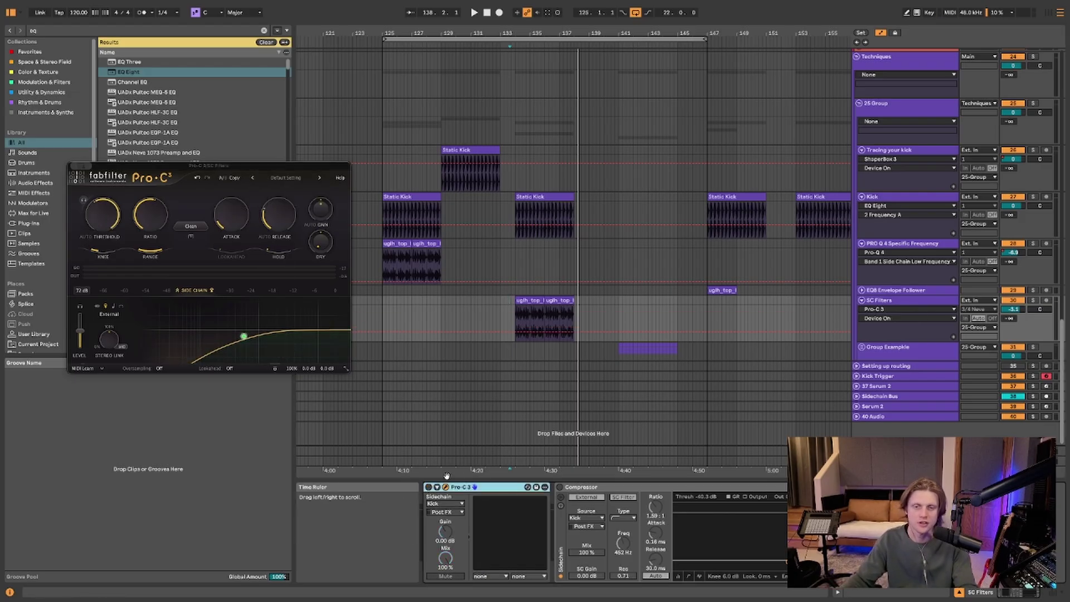
{"action": "left_click", "coordinate": [559, 487]}
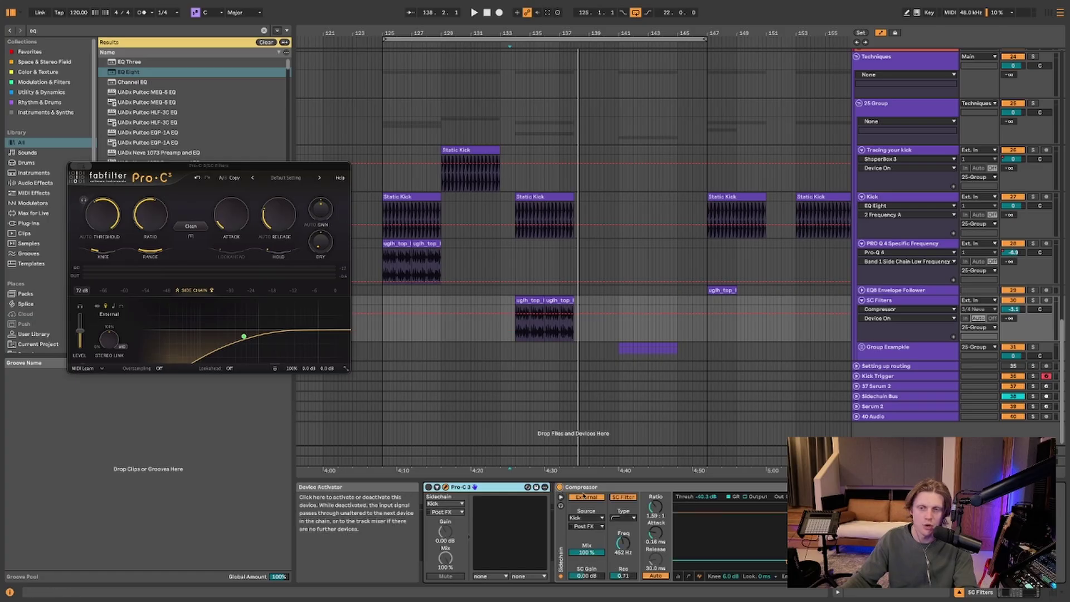
{"action": "left_click", "coordinate": [624, 542]}
{"action": "key", "text": "space"}
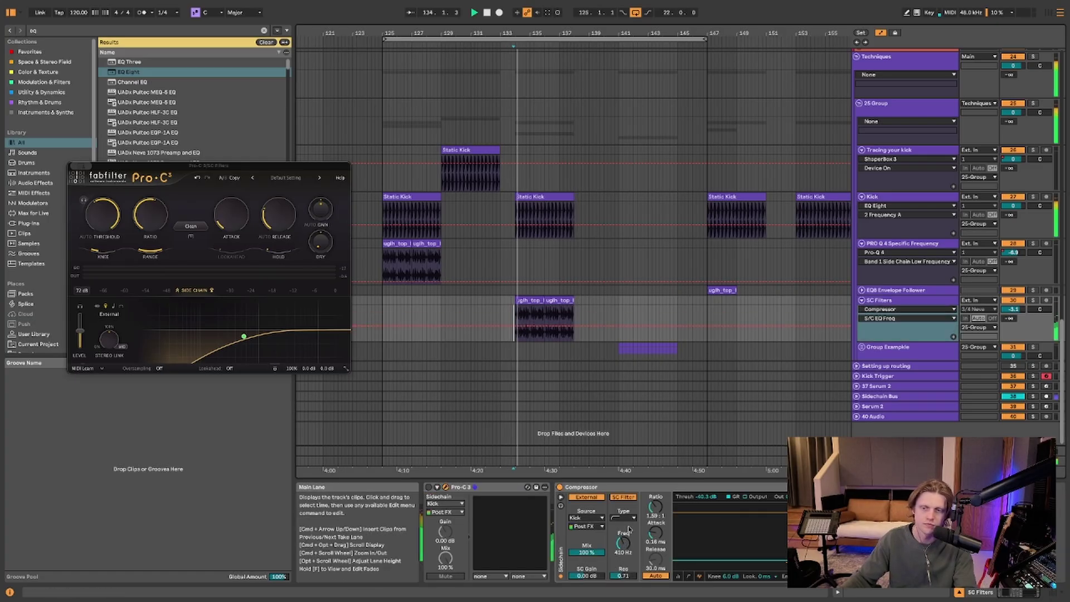
{"action": "mouse_move", "coordinate": [626, 535]}
{"action": "left_mouse_down"}
{"action": "mouse_move", "coordinate": [626, 574]}
{"action": "mouse_move", "coordinate": [627, 538]}
{"action": "left_mouse_up"}
{"action": "key", "text": "space"}
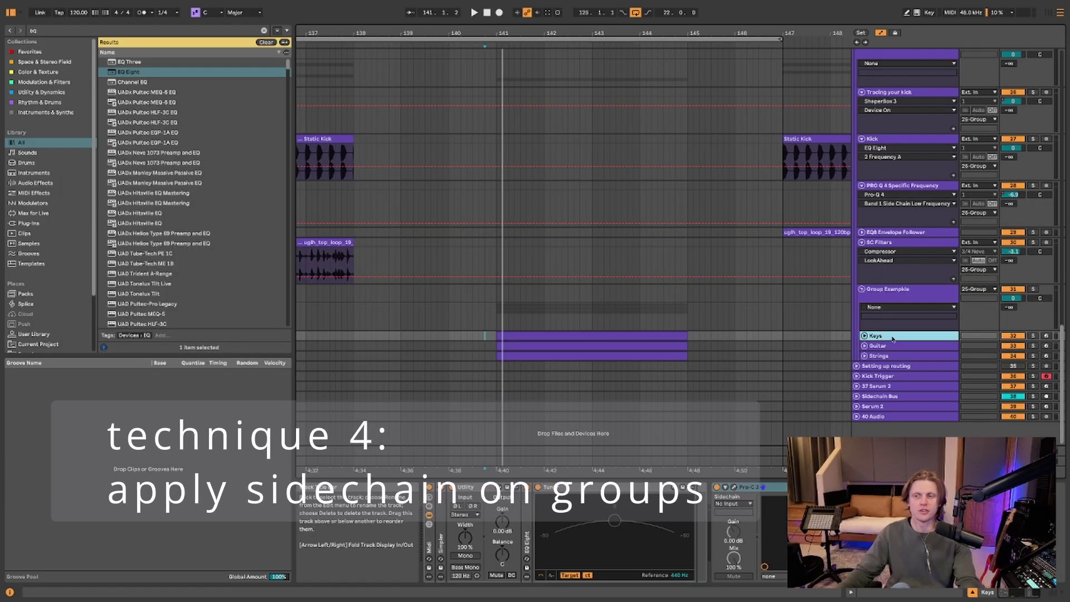
- Inspect the device chains of the Keys, Guitar and Strings tracks and their parent example group
{"action": "key", "text": "Down"}
{"action": "key", "text": "Down"}
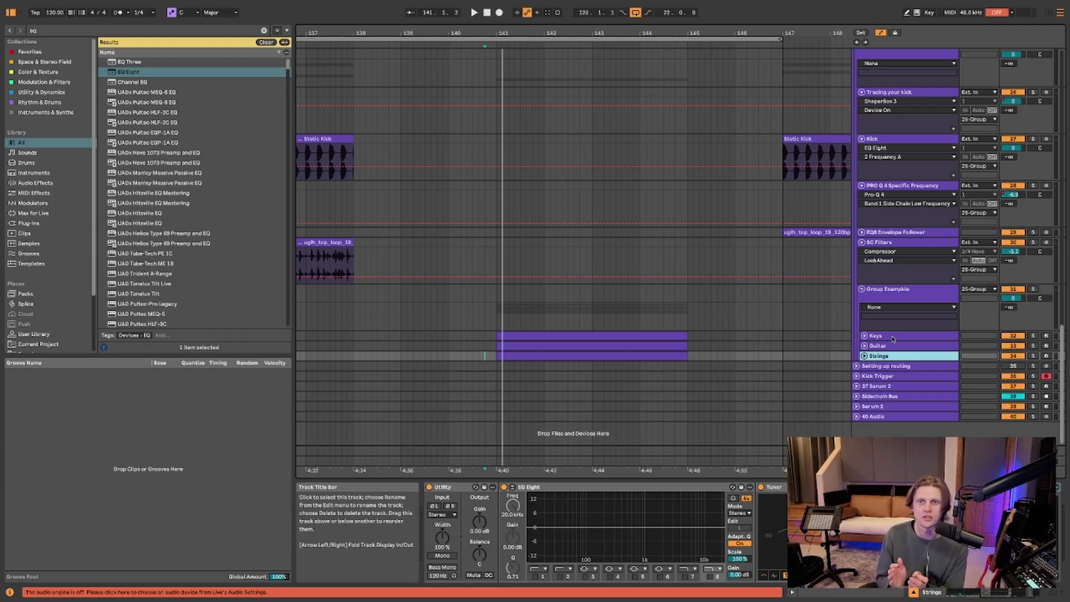
{"action": "left_click", "coordinate": [914, 526]}
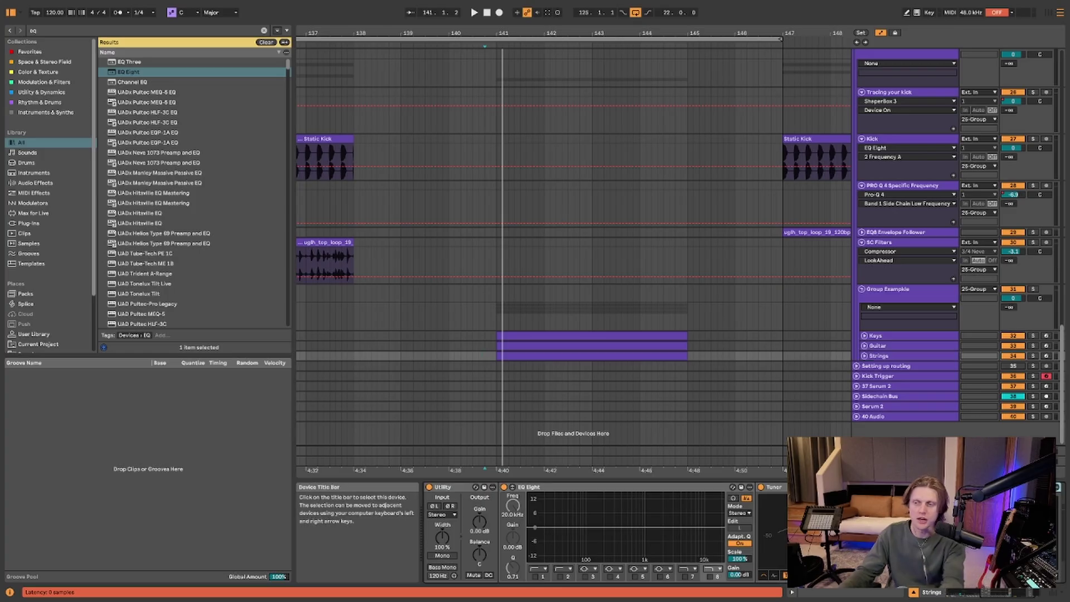
{"action": "left_click", "coordinate": [909, 346]}
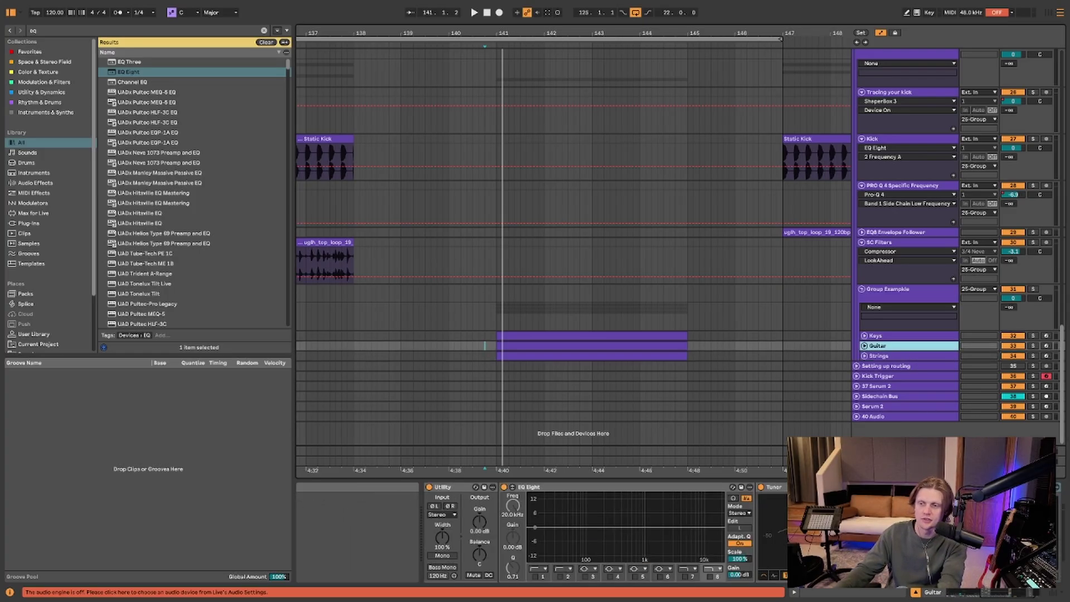
{"action": "key", "text": "Up"}
{"action": "key", "text": "Up"}
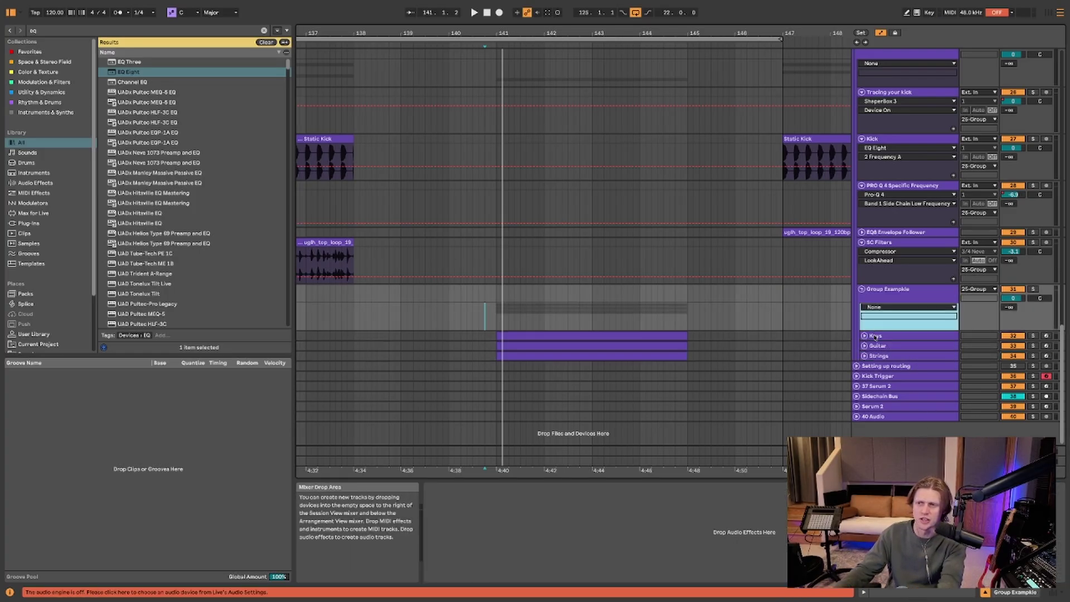
{"action": "key", "text": "Down"}
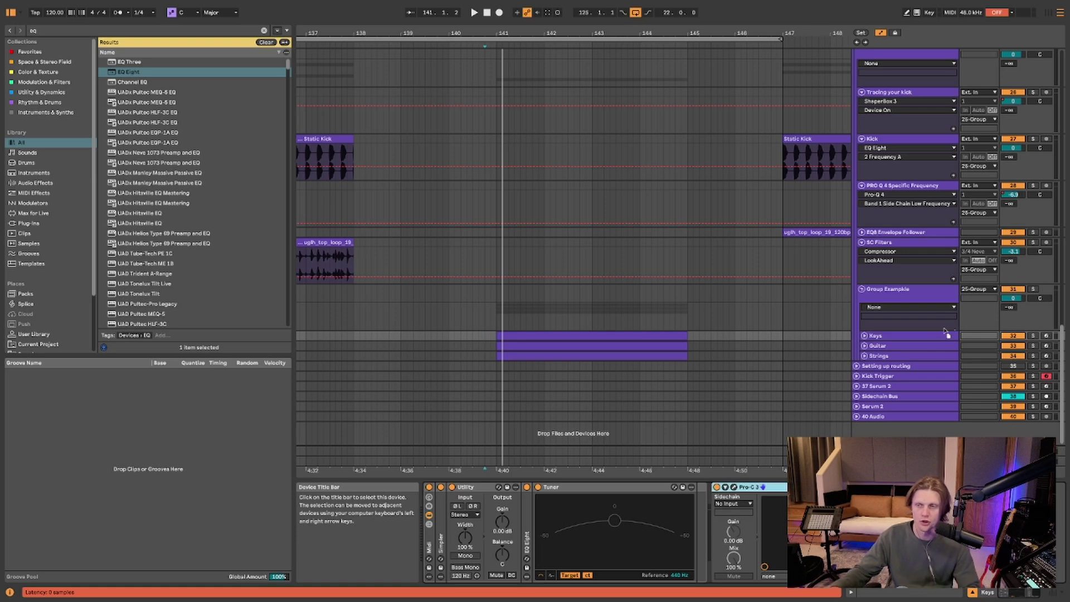
- Show the device chain of the group example track and open its Pro-C 3 plug-in window
{"action": "left_click", "coordinate": [926, 293]}
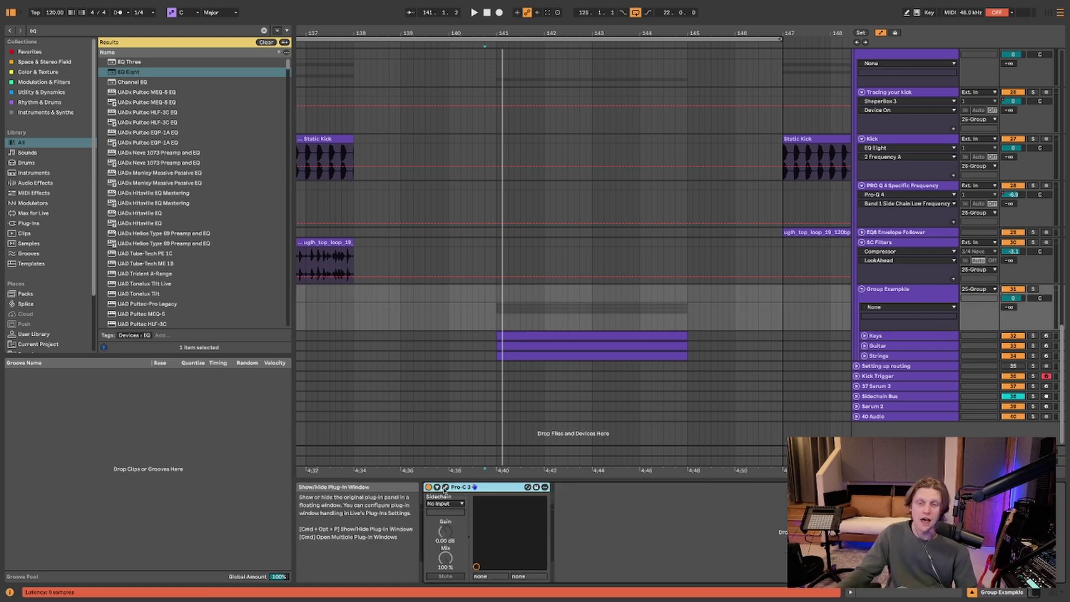
{"action": "left_click", "coordinate": [445, 487]}
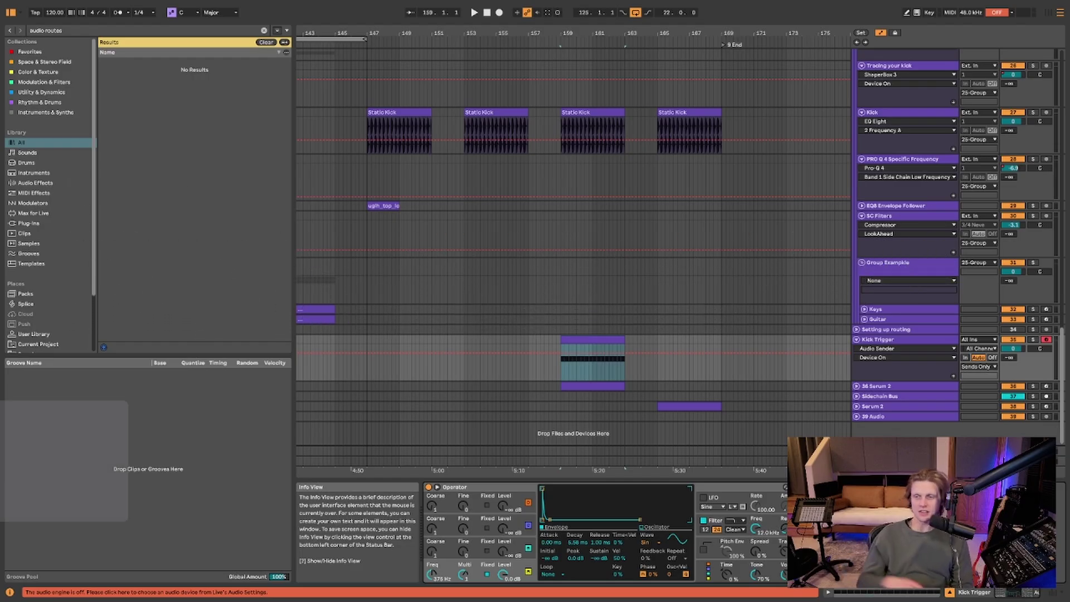
- Place the insert marker at bar 165 on the Sidechain Bus track and inspect the Sidechain Bus and Kick Trigger device chains
{"action": "left_click", "coordinate": [658, 396]}
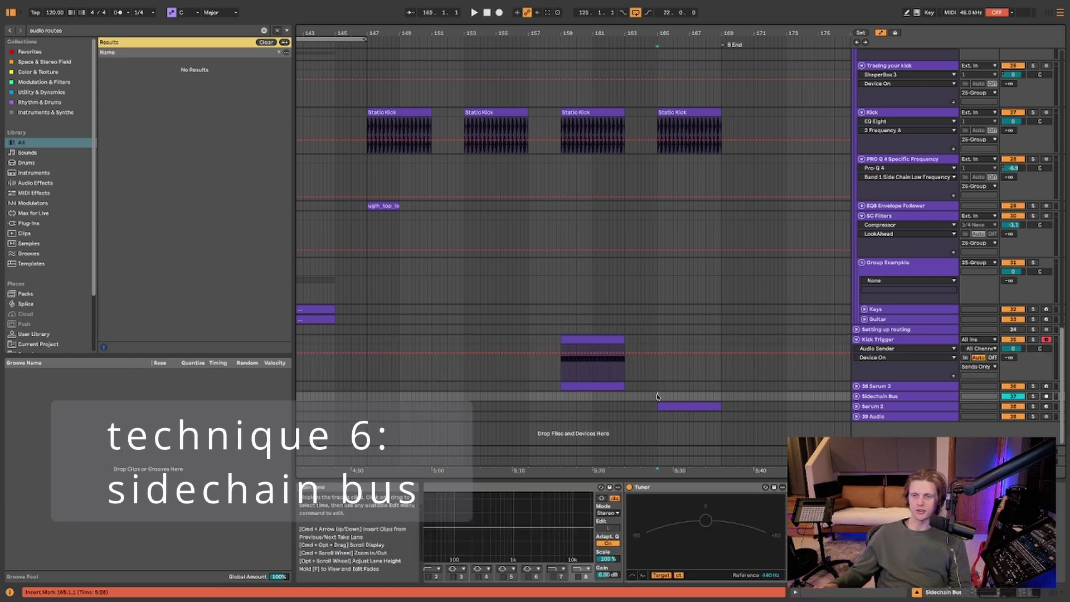
{"action": "left_click", "coordinate": [881, 396]}
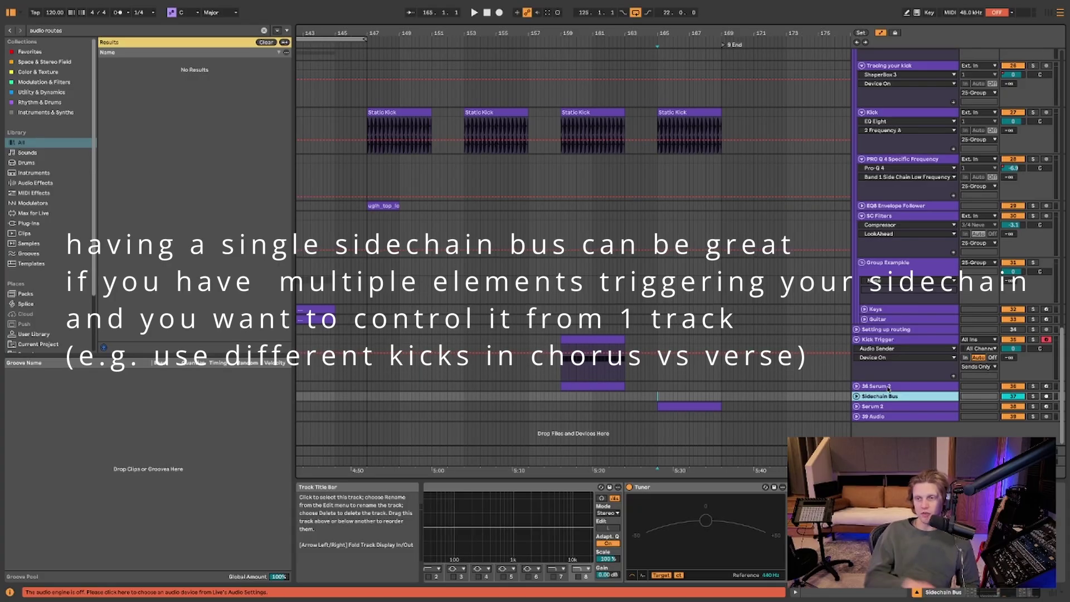
{"action": "left_click", "coordinate": [886, 339]}
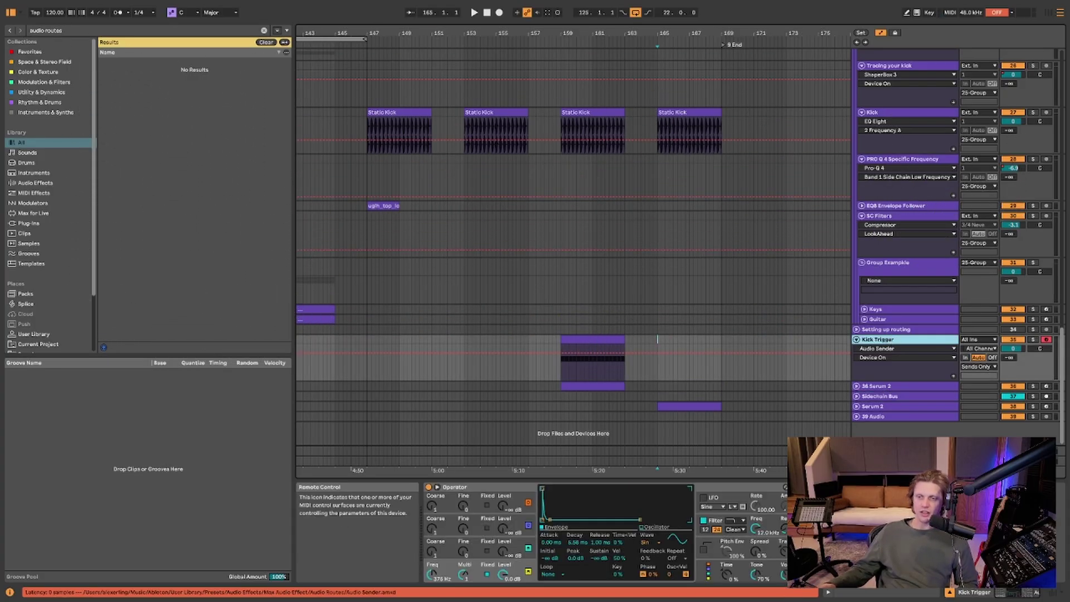
{"action": "left_click", "coordinate": [842, 487]}
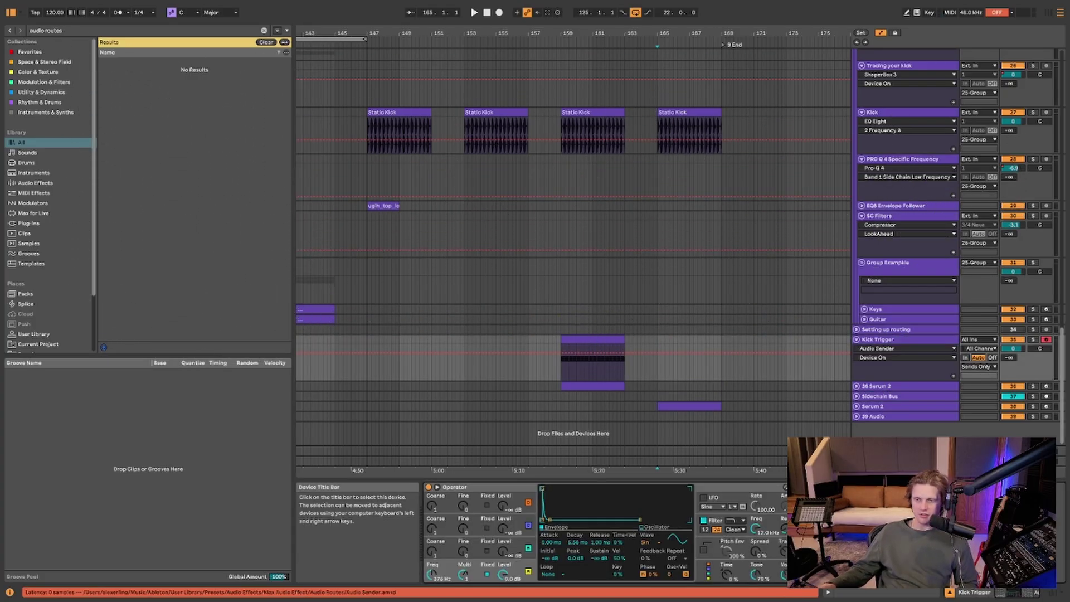